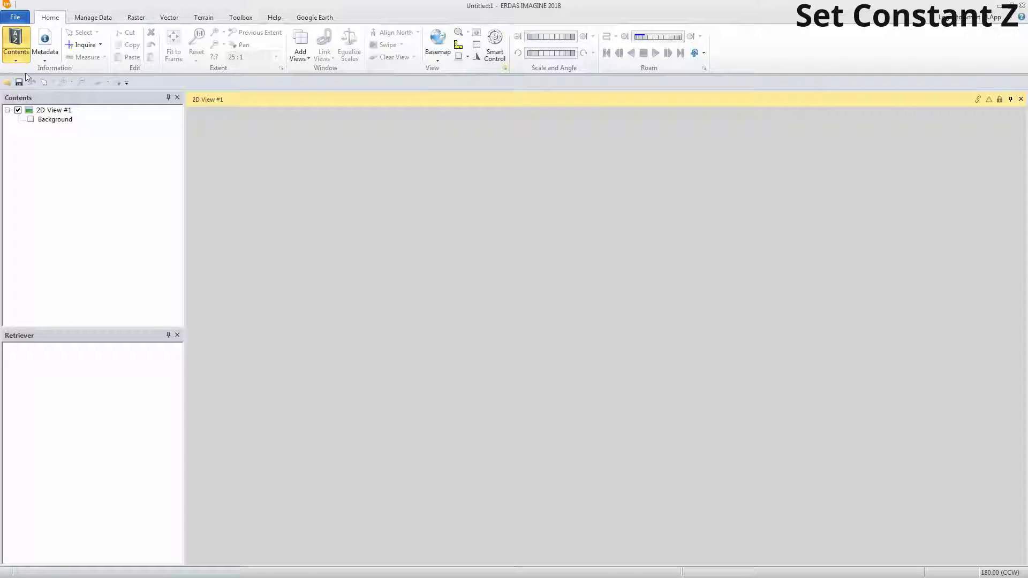
- Open quarry.las as a point cloud layer in the 2D view and fit it to the frame
{"action": "left_click", "coordinate": [15, 17]}
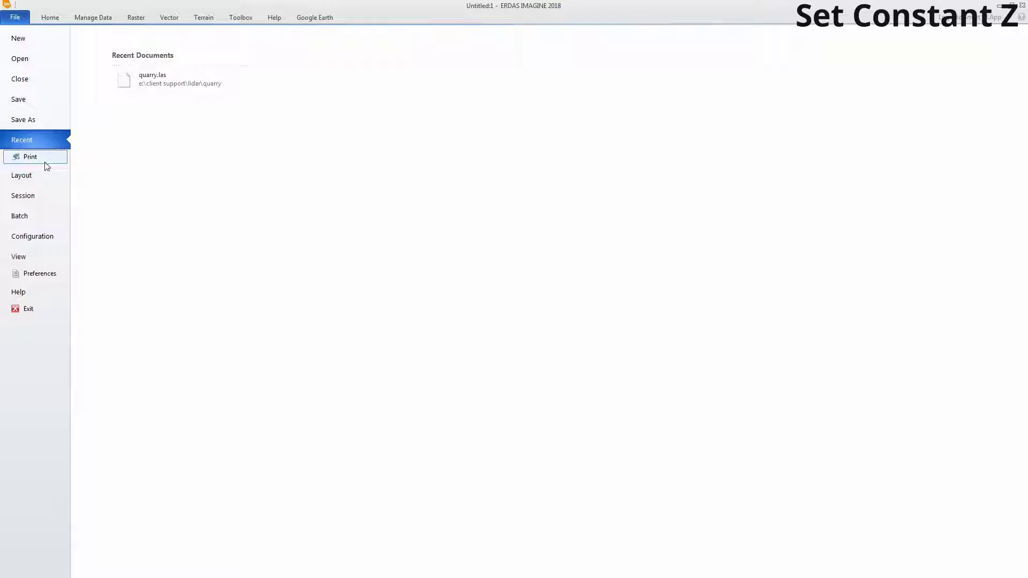
{"action": "left_click", "coordinate": [17, 59]}
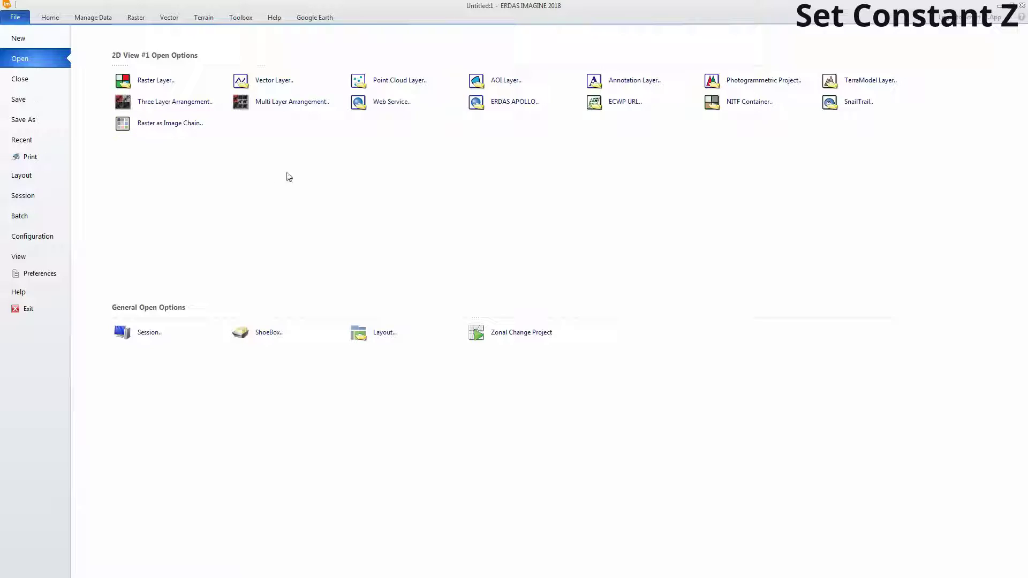
{"action": "left_click", "coordinate": [415, 80]}
{"action": "left_click", "coordinate": [406, 238]}
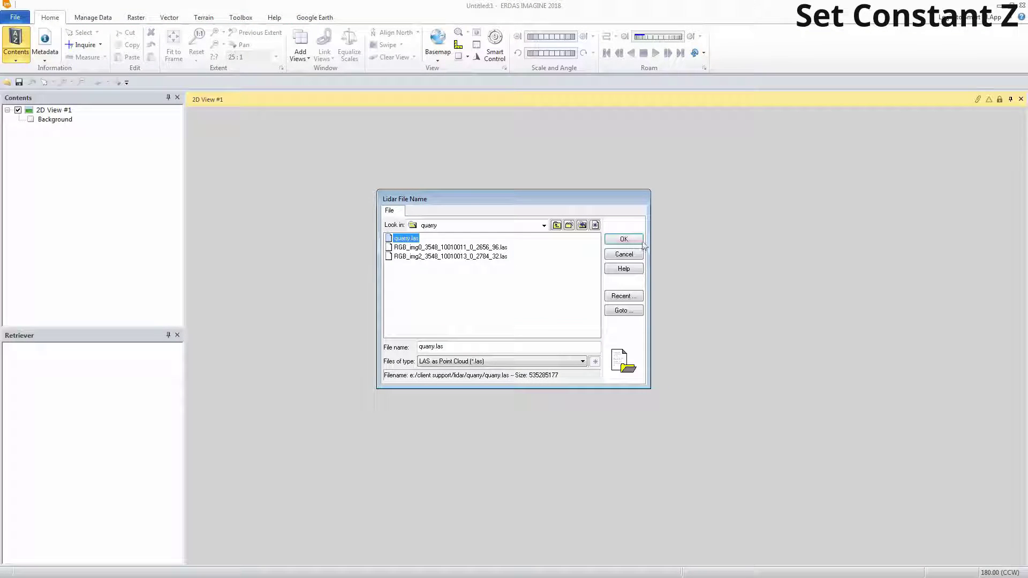
{"action": "left_click", "coordinate": [641, 240]}
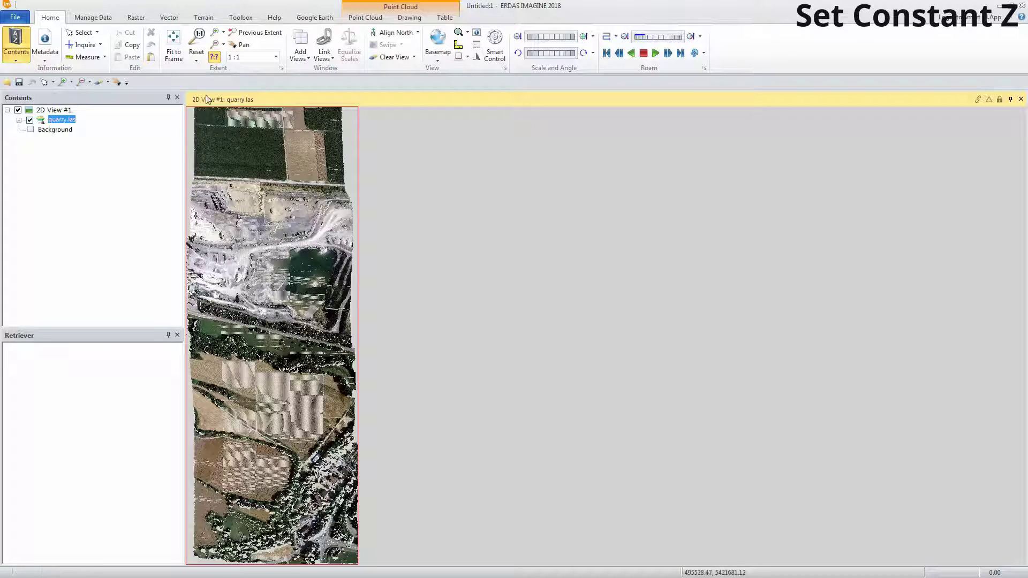
{"action": "left_click", "coordinate": [172, 43]}
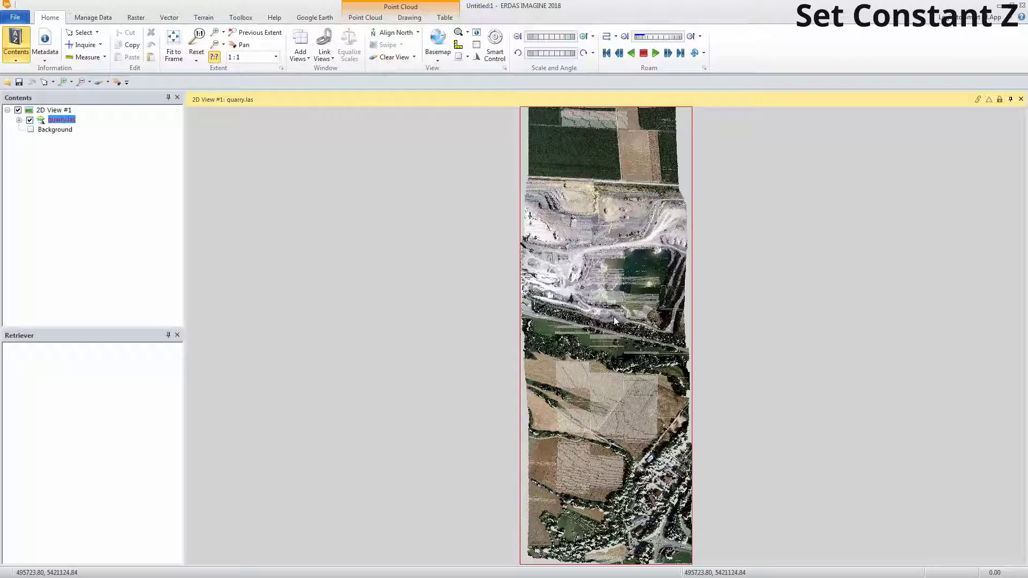
- Colour the quarry.las points by Elevation
{"action": "left_click", "coordinate": [375, 18]}
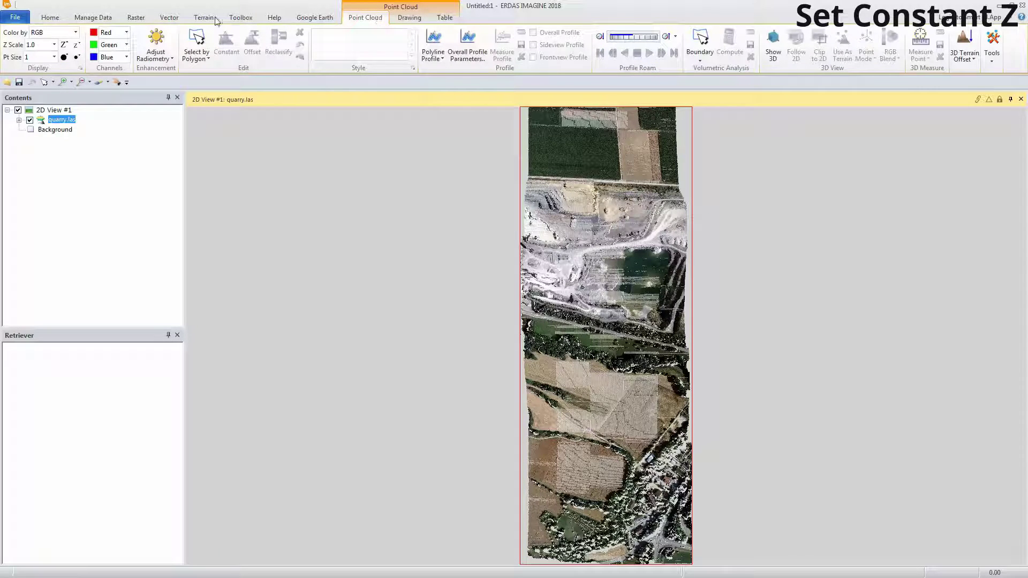
{"action": "left_click", "coordinate": [75, 32]}
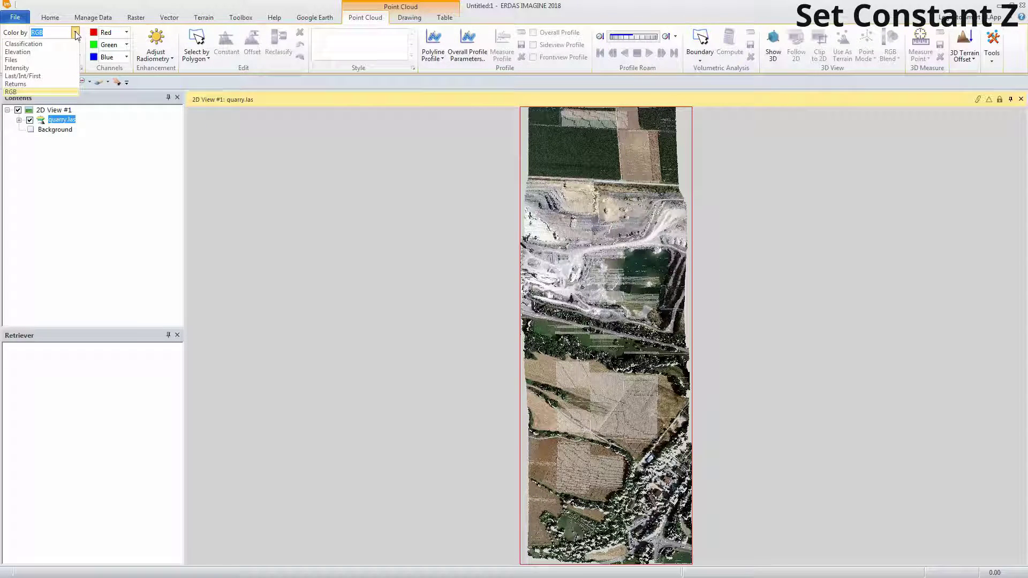
{"action": "left_click", "coordinate": [17, 52]}
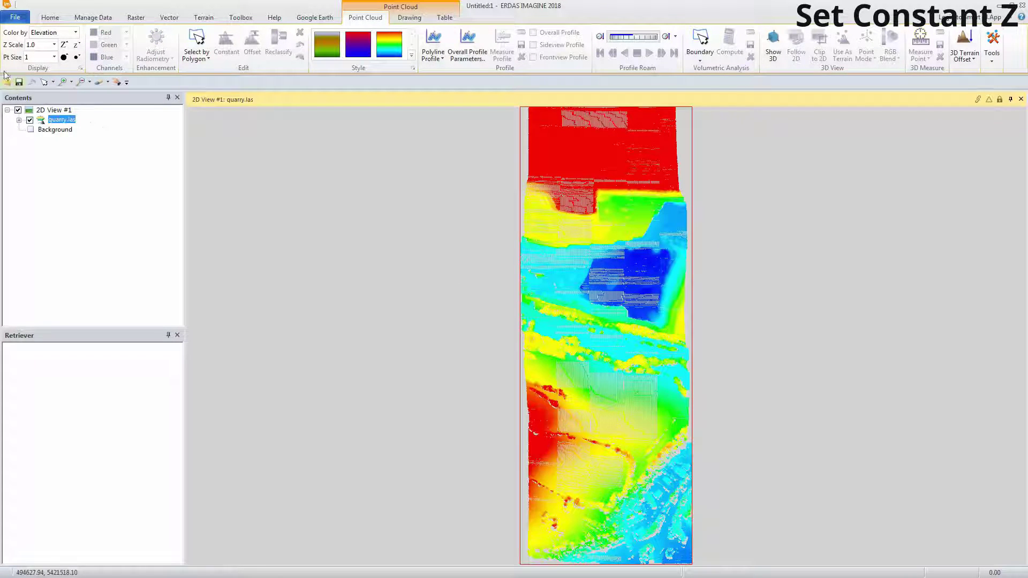
{"action": "left_click", "coordinate": [16, 17]}
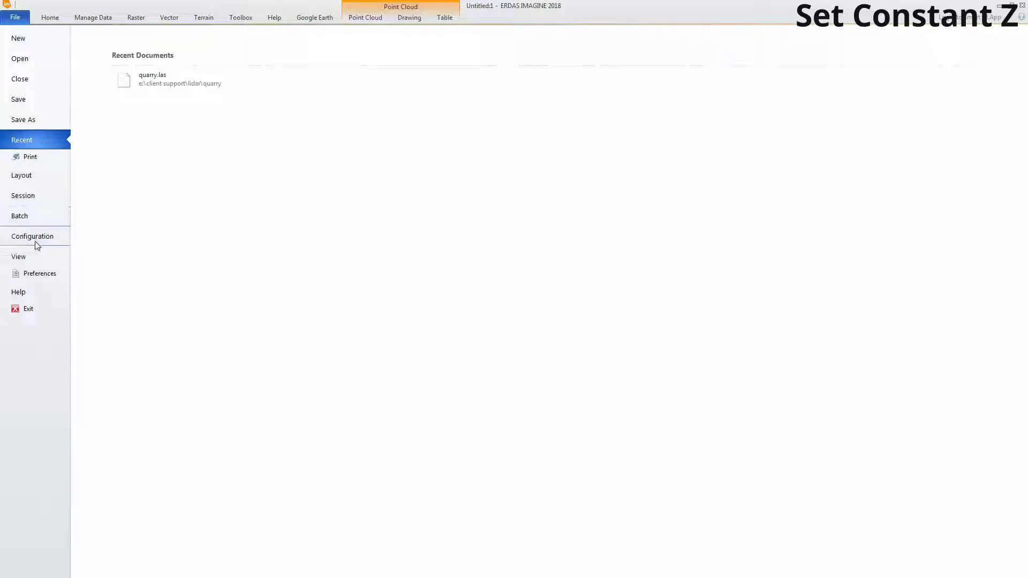
{"action": "key", "text": "Escape"}
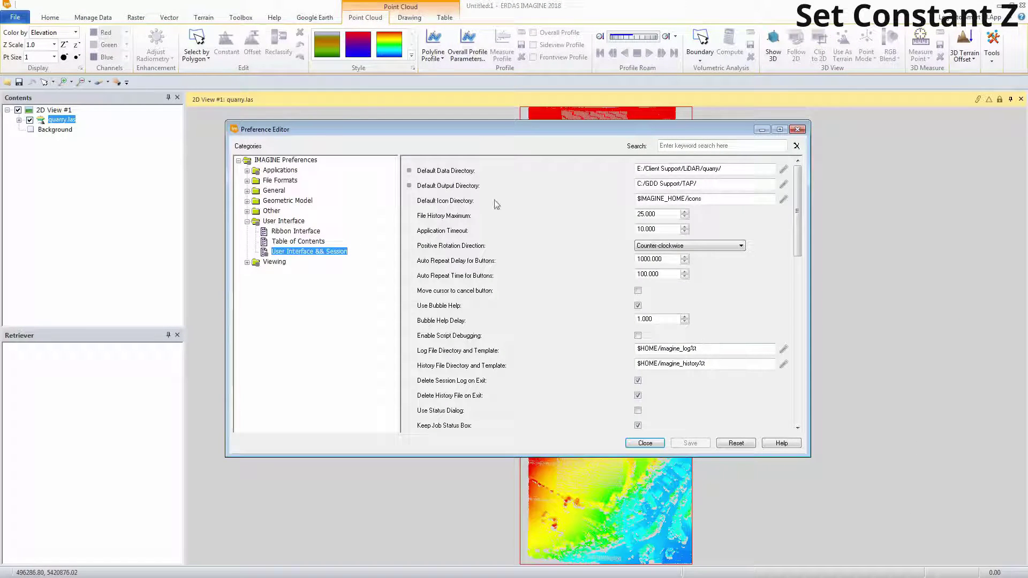
{"action": "double_click", "coordinate": [247, 262]}
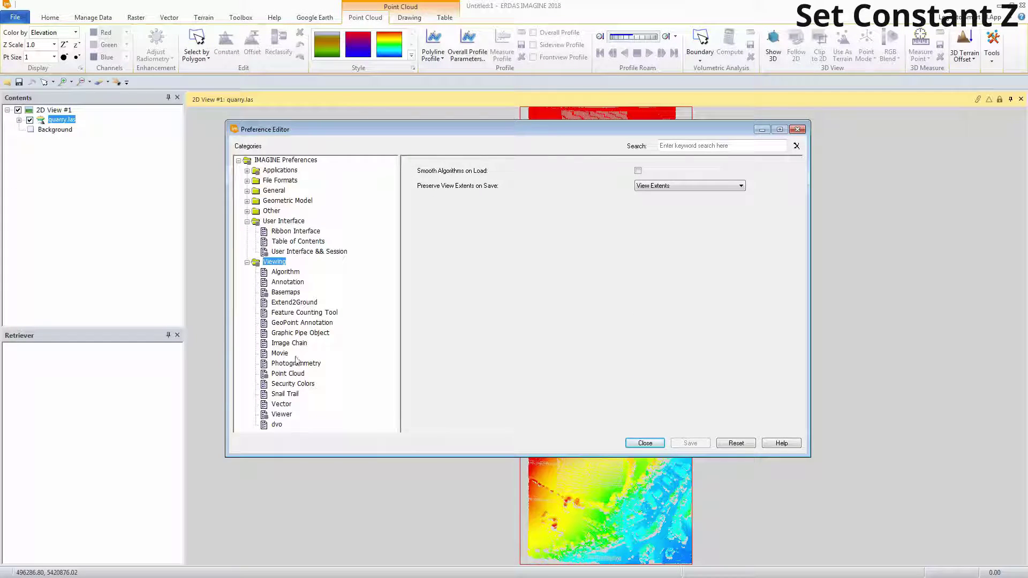
{"action": "left_click", "coordinate": [289, 374]}
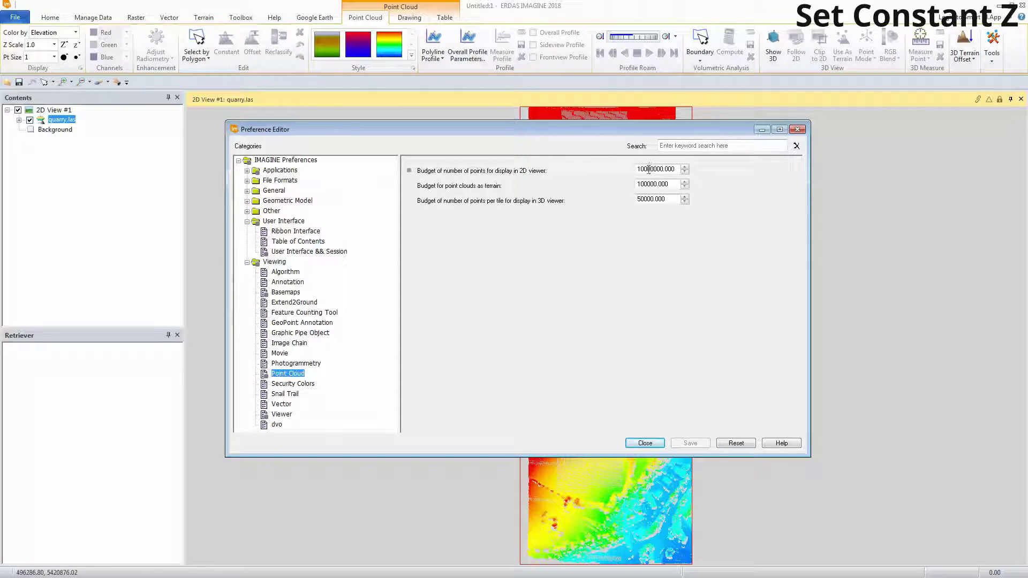
{"action": "left_click", "coordinate": [646, 444]}
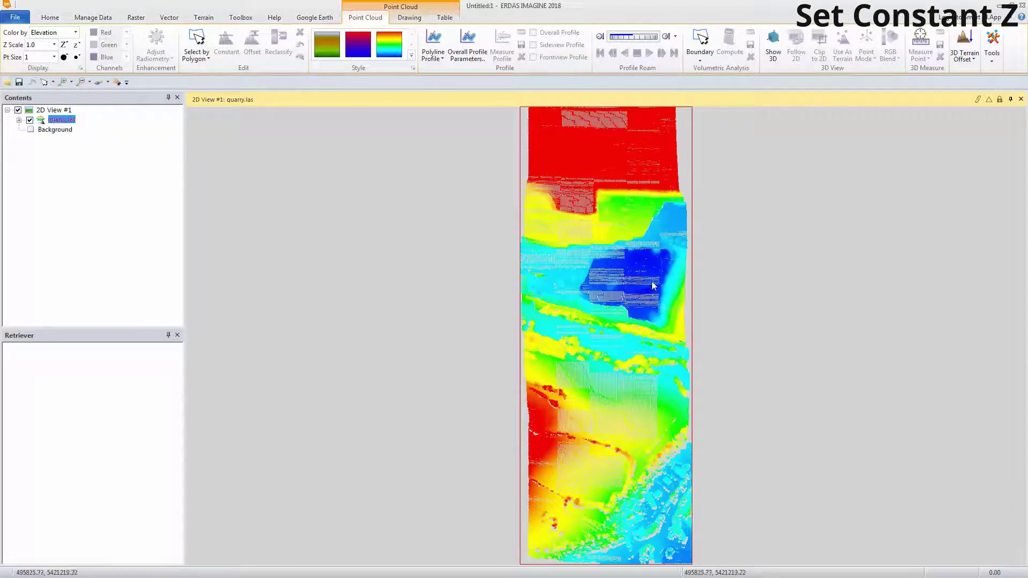
- Zoom into the quarry pit and pick the Select by Polygon method
{"action": "scroll", "coordinate": [649, 287], "scroll_direction": "up", "scroll_amount": 3}
{"action": "scroll", "coordinate": [635, 282], "scroll_direction": "up", "scroll_amount": 4}
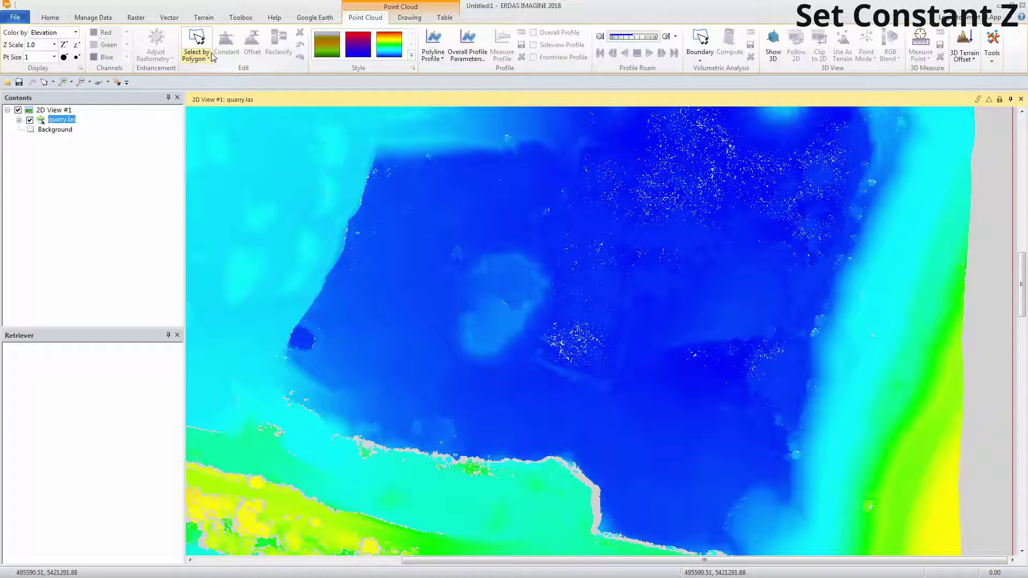
{"action": "left_click", "coordinate": [208, 59]}
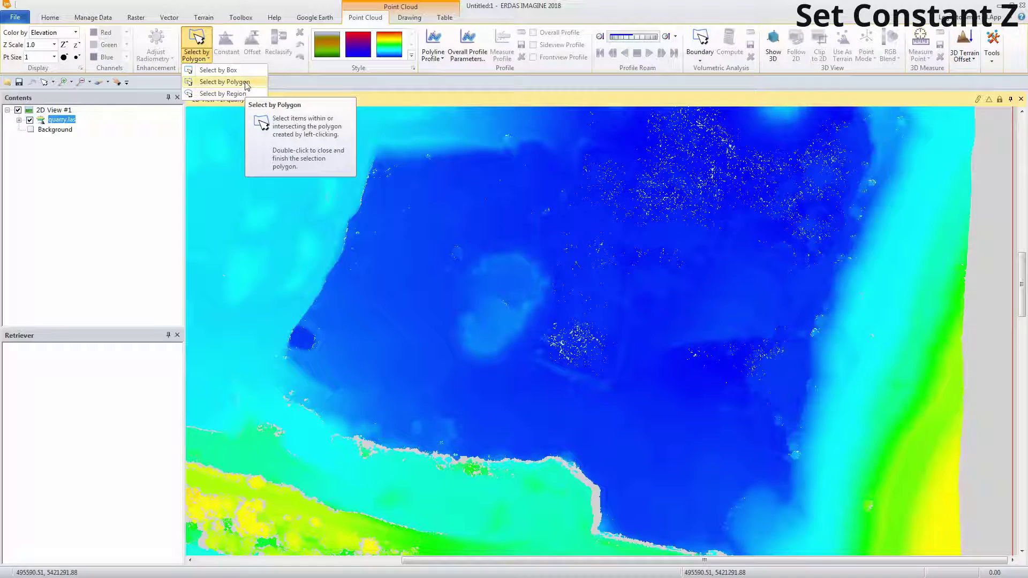
{"action": "left_click", "coordinate": [245, 81]}
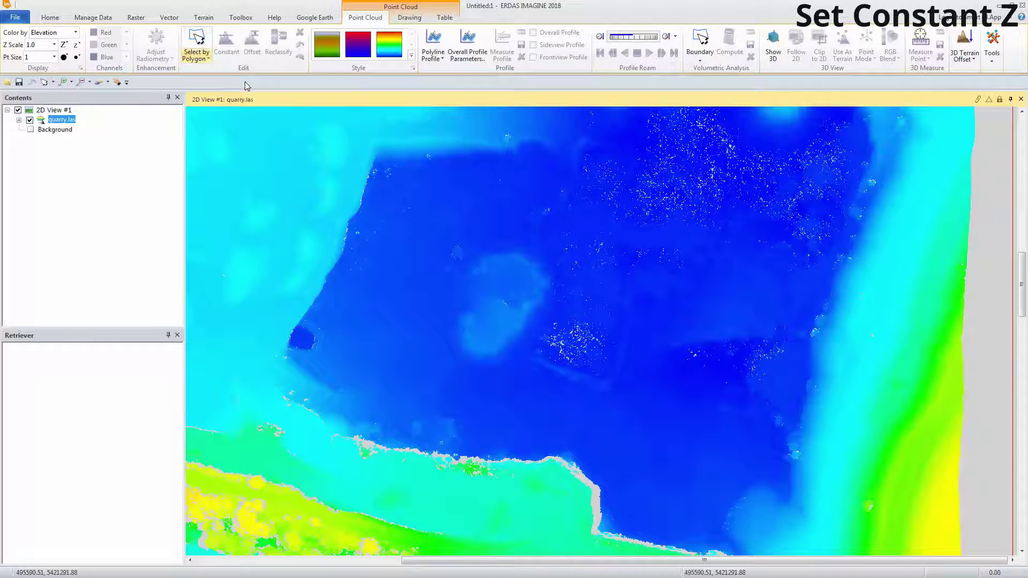
- Outline the lighter raised patch in the pit with a closed selection polygon
{"action": "left_click", "coordinate": [485, 256]}
{"action": "left_click", "coordinate": [459, 275]}
{"action": "left_click", "coordinate": [471, 287]}
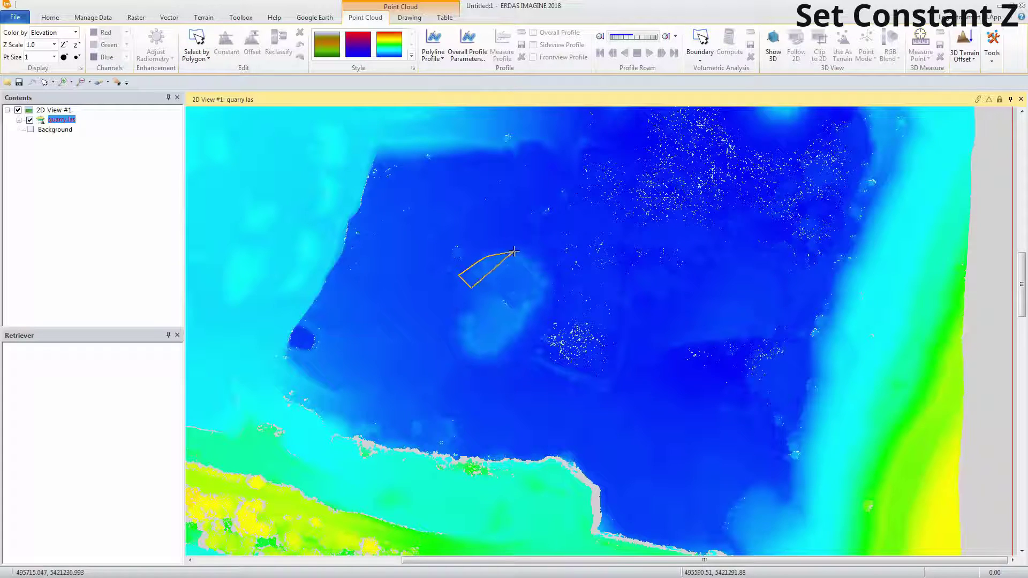
{"action": "left_click", "coordinate": [525, 254]}
{"action": "left_click", "coordinate": [553, 277]}
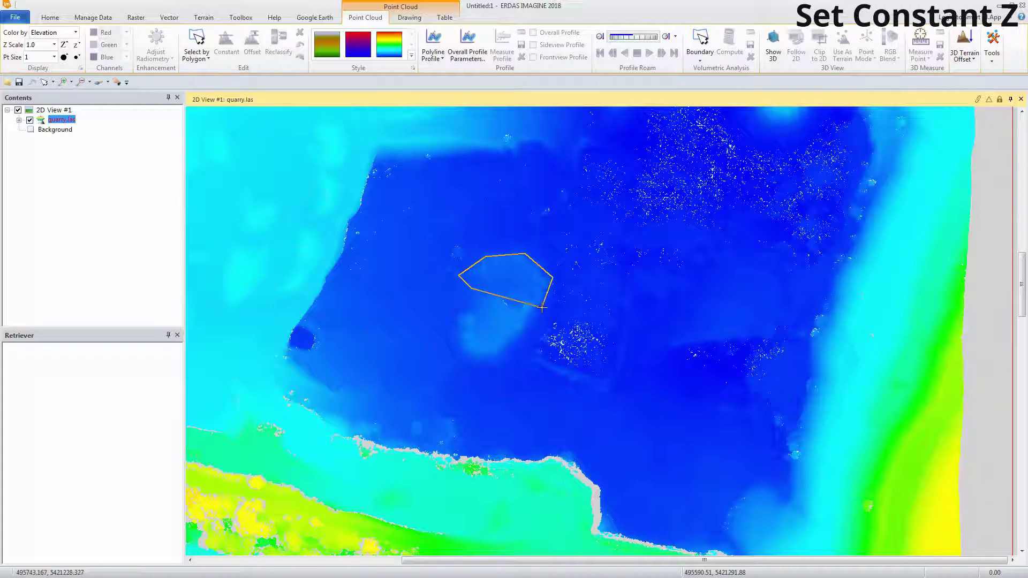
{"action": "left_click", "coordinate": [544, 307]}
{"action": "left_click", "coordinate": [528, 312]}
{"action": "left_click", "coordinate": [520, 336]}
{"action": "left_click", "coordinate": [502, 356]}
{"action": "left_click", "coordinate": [485, 358]}
{"action": "left_click", "coordinate": [454, 353]}
{"action": "left_click", "coordinate": [450, 329]}
{"action": "left_click", "coordinate": [456, 312]}
{"action": "double_click", "coordinate": [472, 313]}
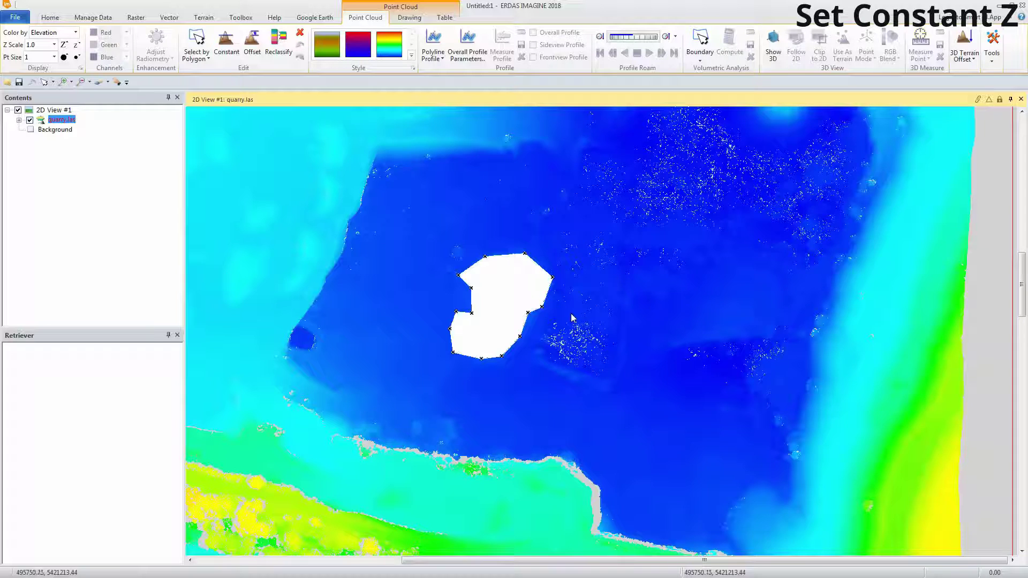
- Drag the polygon's right and lower vertices outward over the speckled points
{"action": "left_click_drag", "start_coordinate": [543, 307], "coordinate": [557, 370]}
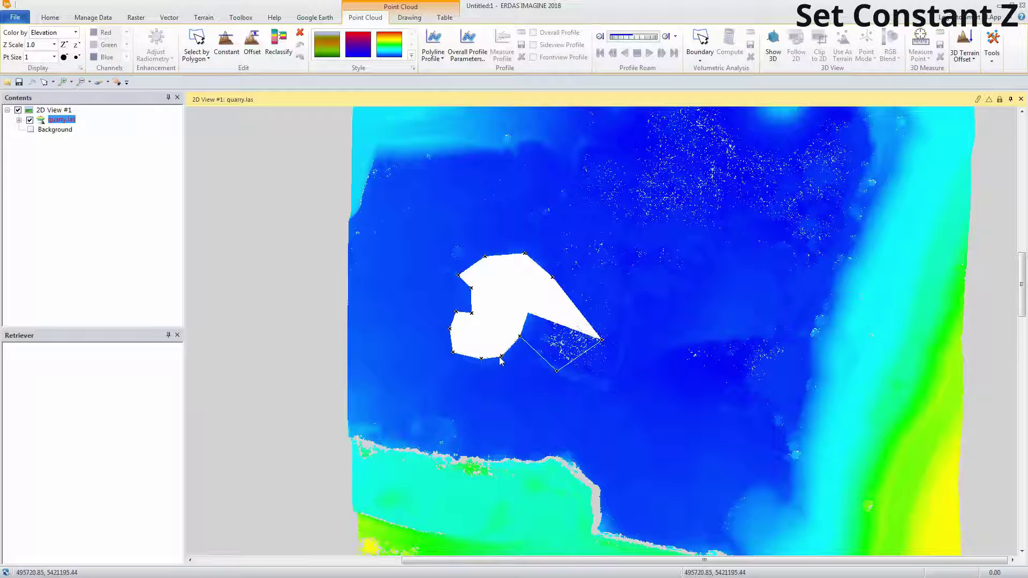
{"action": "left_click_drag", "start_coordinate": [520, 337], "coordinate": [479, 387]}
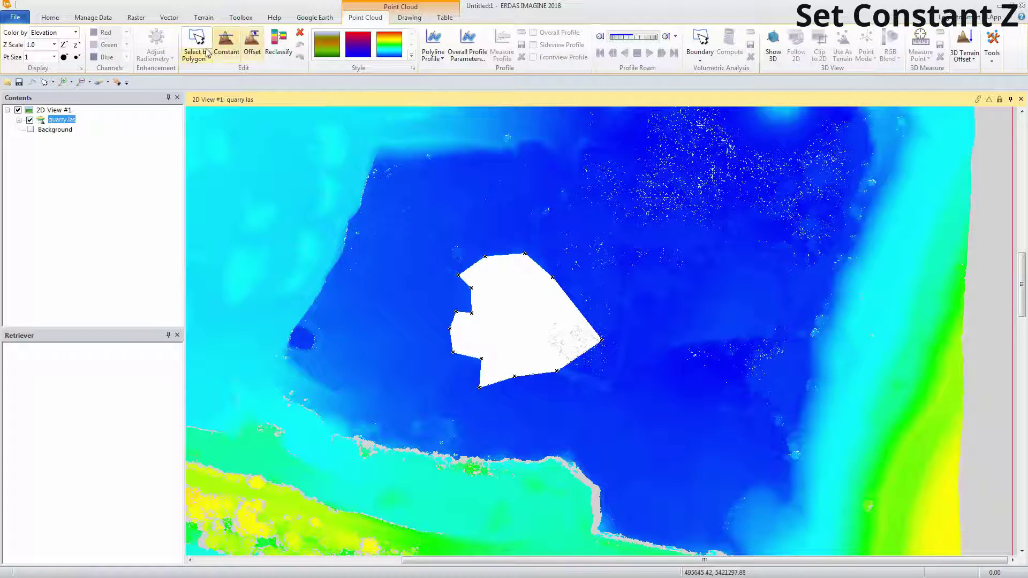
- Set the selected pit points to a constant elevation of 500
{"action": "left_click", "coordinate": [227, 46]}
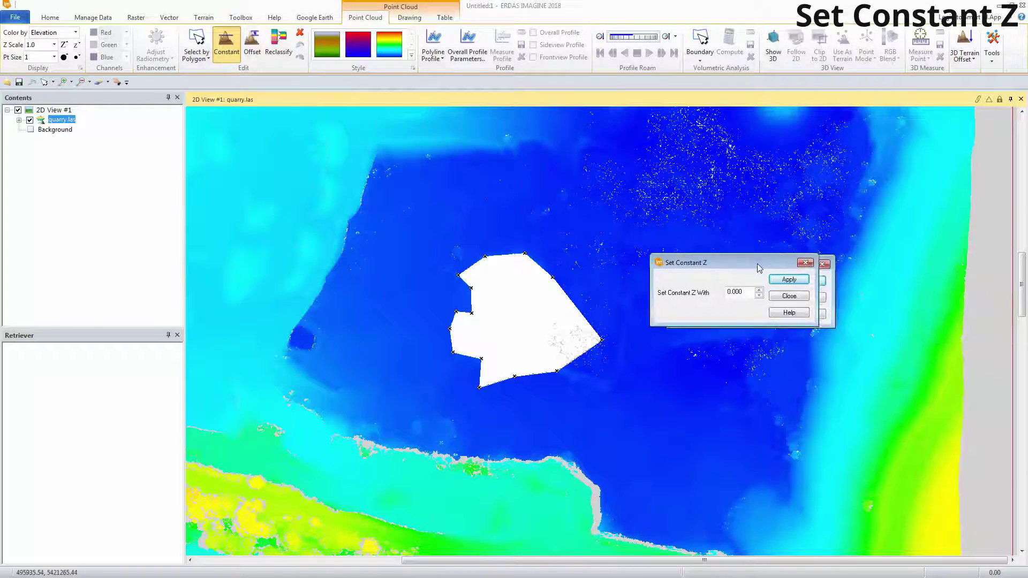
{"action": "left_click_drag", "start_coordinate": [669, 264], "coordinate": [612, 339]}
{"action": "left_click_drag", "start_coordinate": [664, 369], "coordinate": [627, 370]}
{"action": "type", "text": "500"}
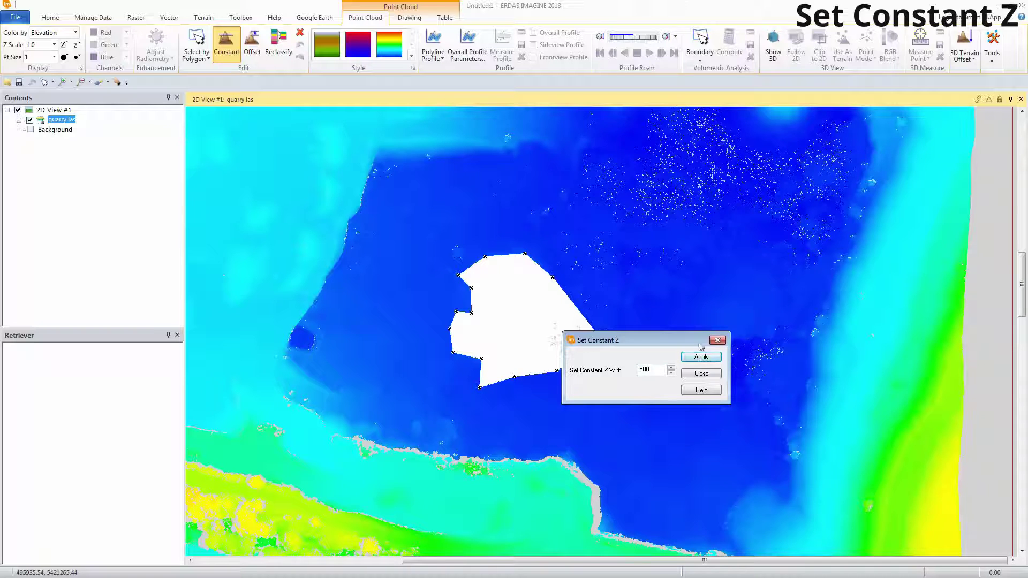
{"action": "left_click", "coordinate": [701, 357]}
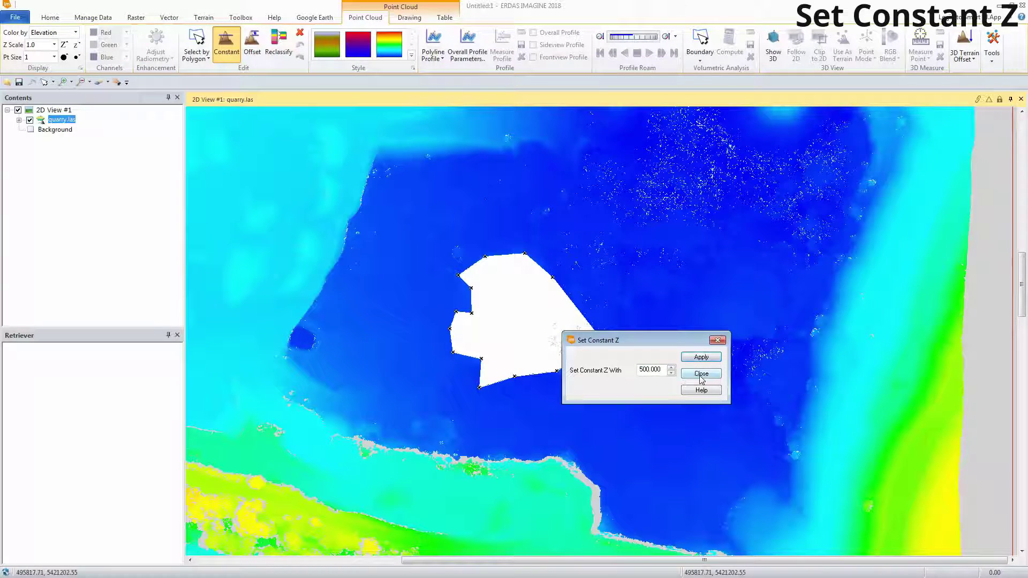
{"action": "left_click", "coordinate": [701, 373]}
- Undo the constant elevation change, redo it, then undo it again
{"action": "scroll", "coordinate": [537, 303], "scroll_direction": "down", "scroll_amount": 5}
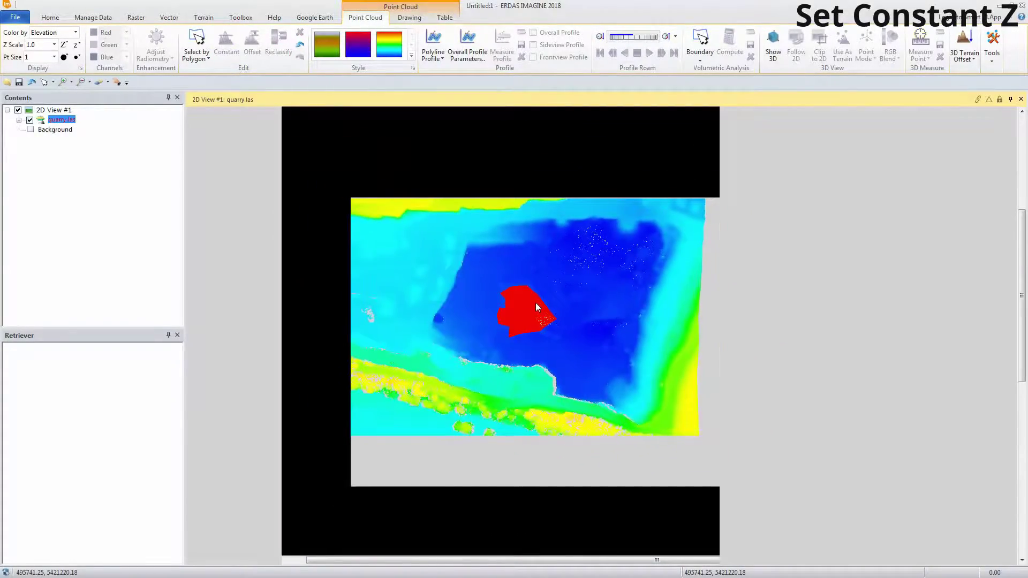
{"action": "scroll", "coordinate": [536, 304], "scroll_direction": "up", "scroll_amount": 5}
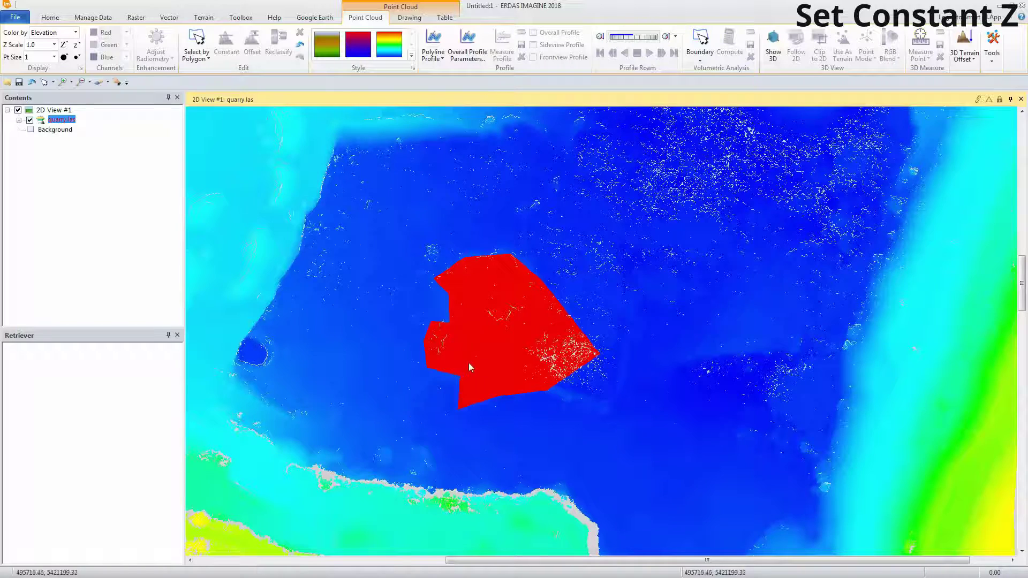
{"action": "left_click", "coordinate": [301, 46]}
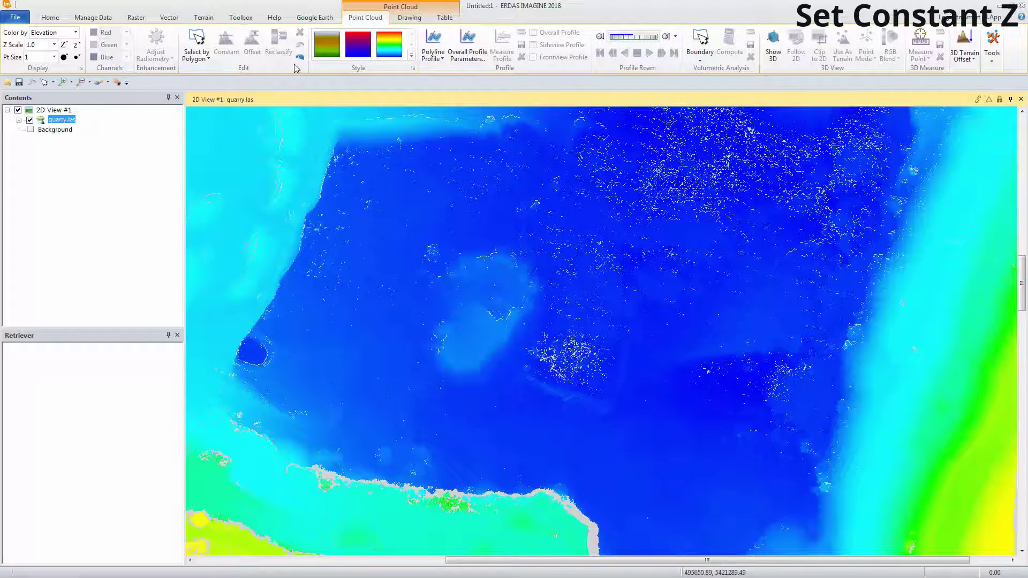
{"action": "left_click", "coordinate": [300, 57]}
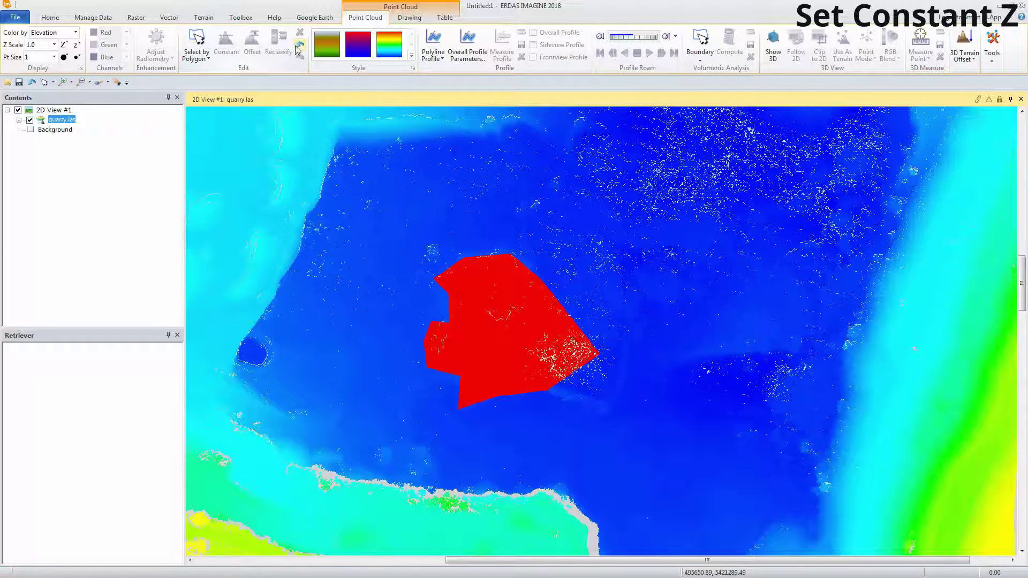
{"action": "left_click", "coordinate": [299, 46]}
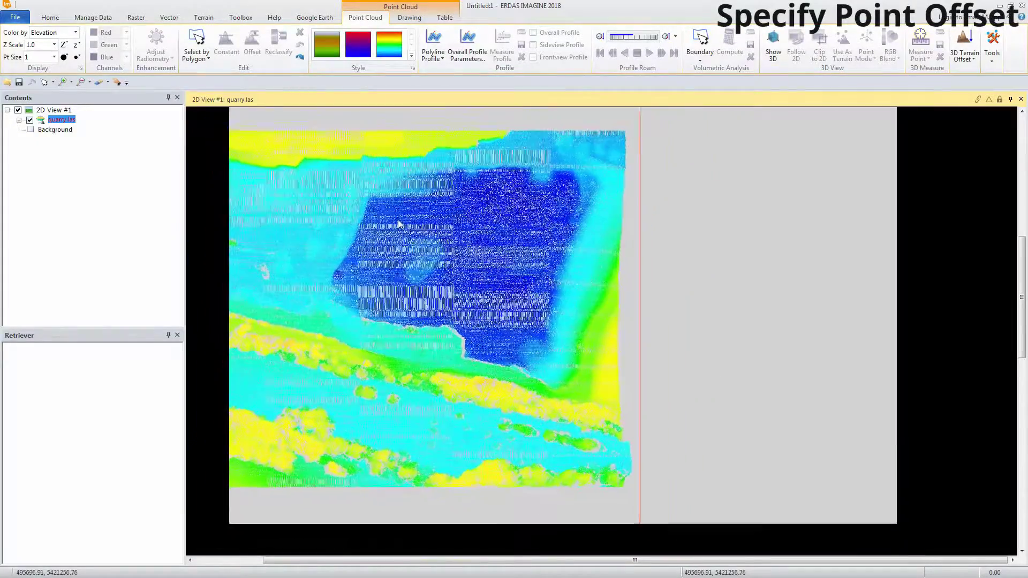
- Draw a Polyline Profile line diagonally across the pit to generate sideview and frontview profiles
{"action": "scroll", "coordinate": [396, 217], "scroll_direction": "down", "scroll_amount": 1}
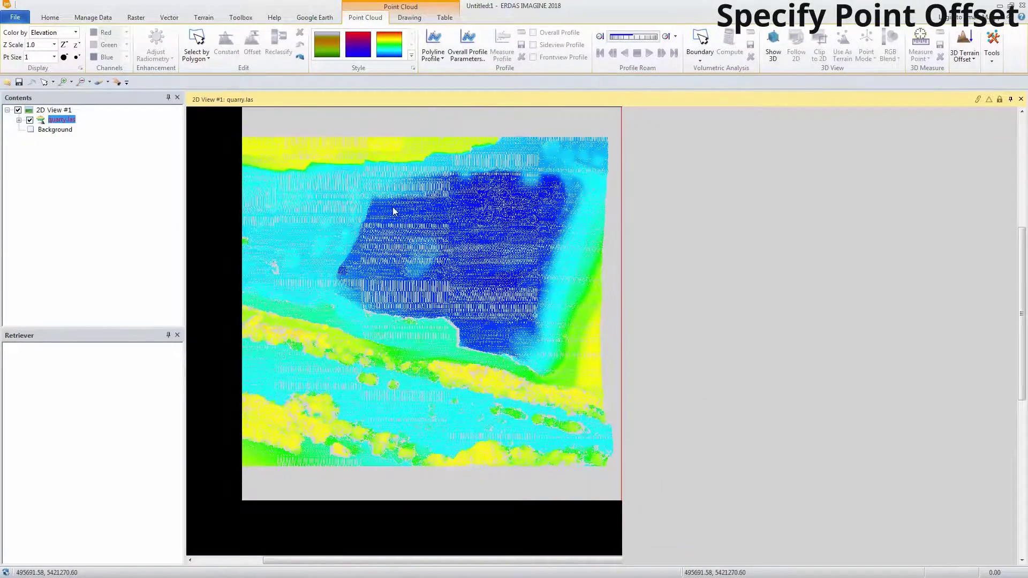
{"action": "scroll", "coordinate": [393, 211], "scroll_direction": "up", "scroll_amount": 1}
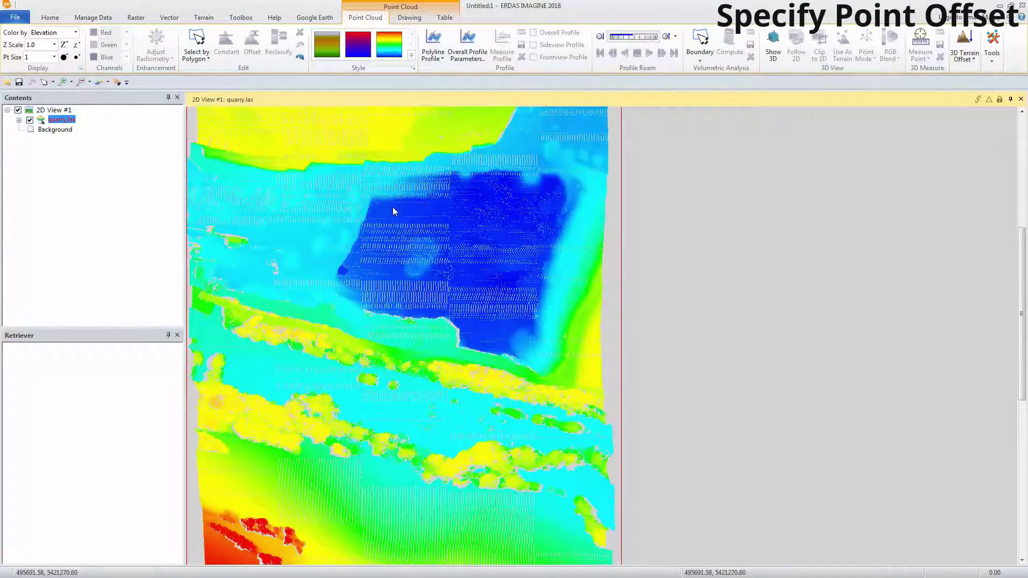
{"action": "left_click", "coordinate": [442, 59]}
{"action": "left_click", "coordinate": [466, 94]}
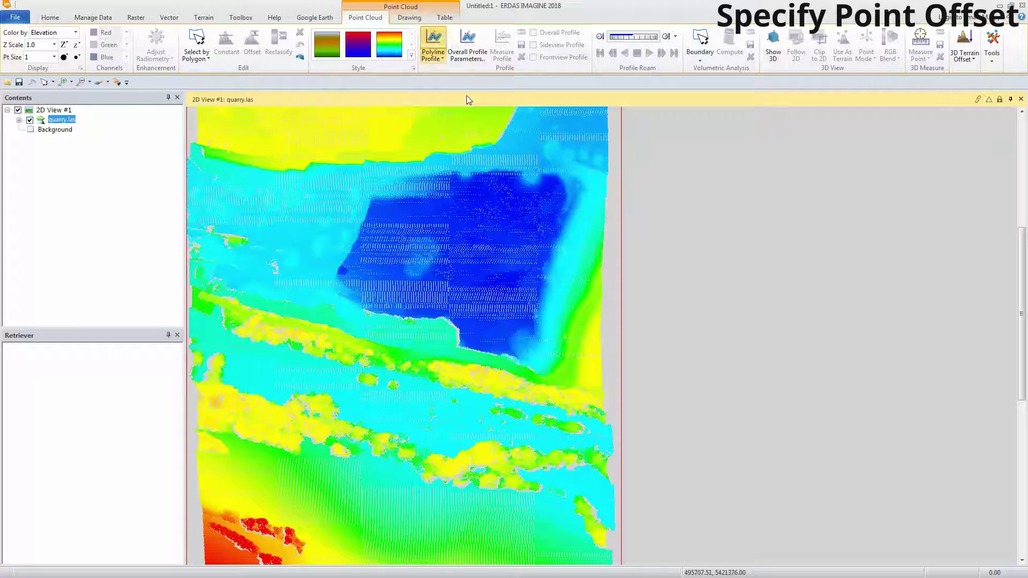
{"action": "left_click", "coordinate": [326, 220]}
{"action": "double_click", "coordinate": [556, 296]}
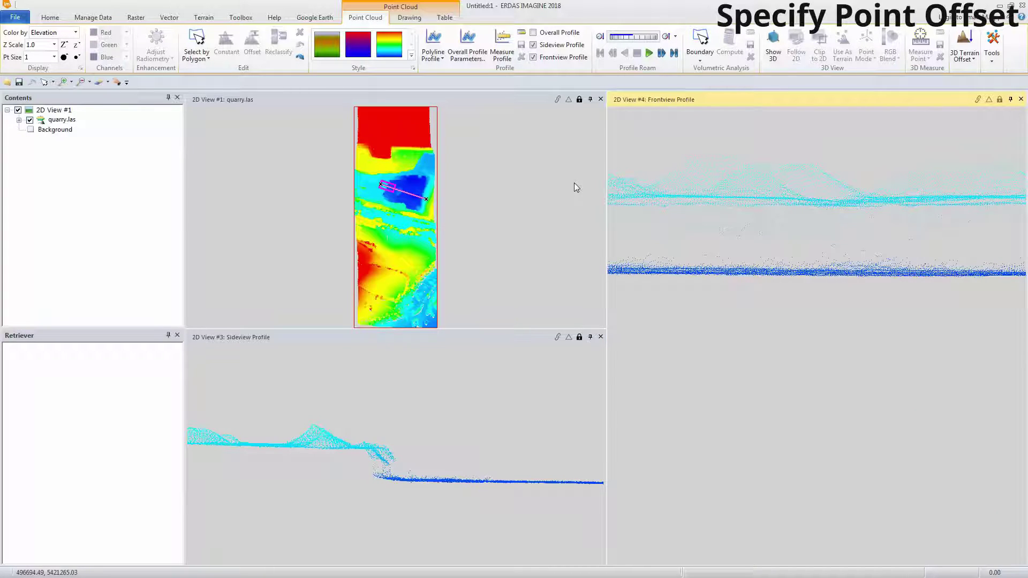
- In the sideview profile, enclose the mound from its peak to its base with a polygon selection
{"action": "left_click", "coordinate": [404, 223]}
{"action": "left_click", "coordinate": [707, 213]}
{"action": "left_click", "coordinate": [391, 432]}
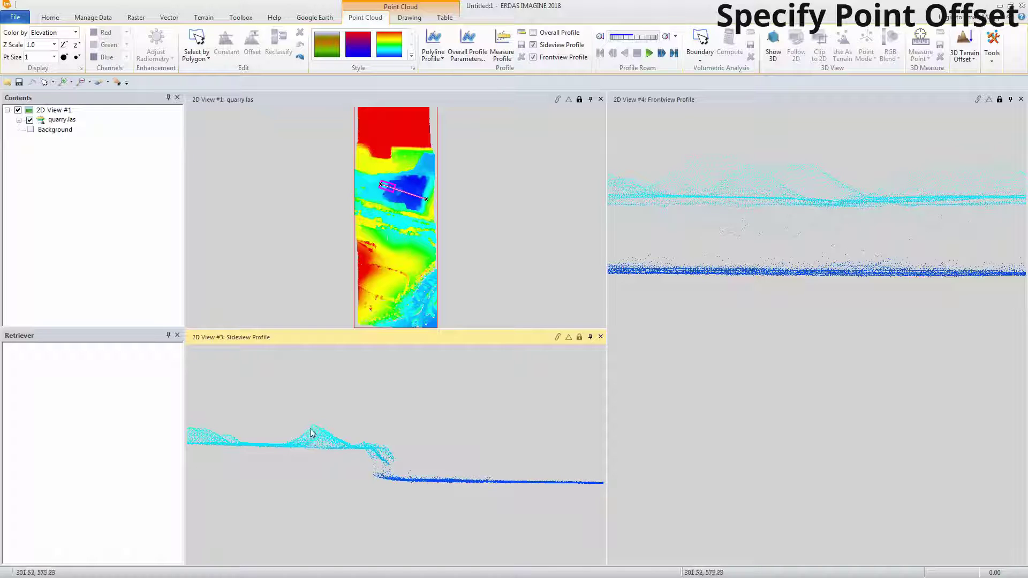
{"action": "left_click", "coordinate": [197, 56]}
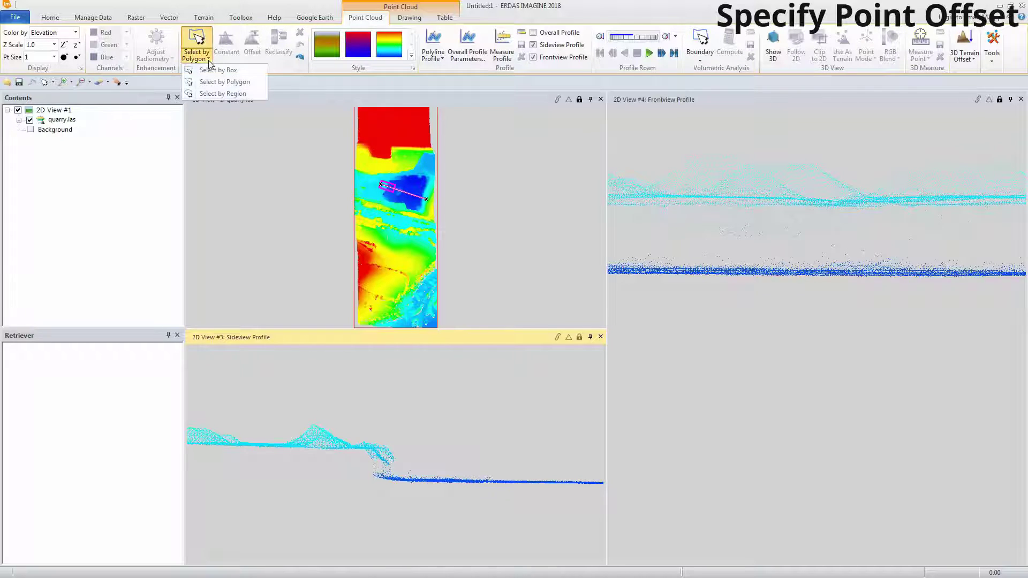
{"action": "left_click", "coordinate": [225, 81]}
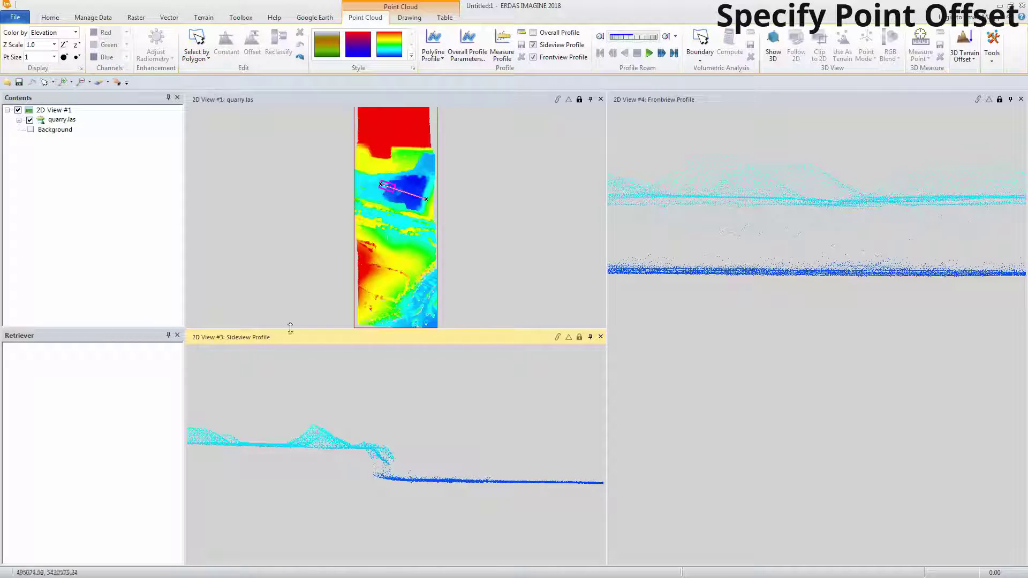
{"action": "left_click", "coordinate": [313, 423]}
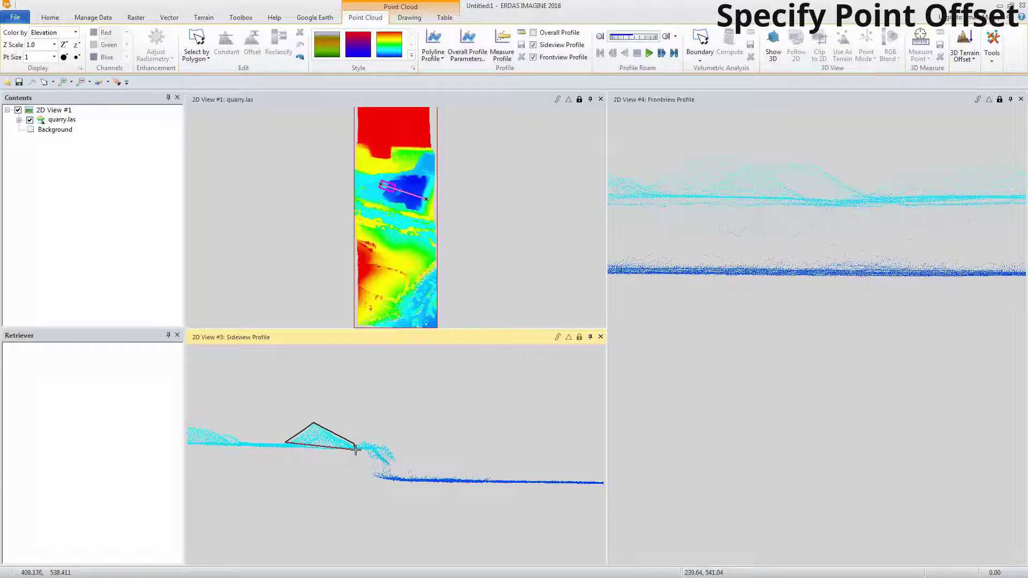
{"action": "left_click", "coordinate": [355, 447]}
{"action": "left_click", "coordinate": [323, 450]}
{"action": "double_click", "coordinate": [285, 448]}
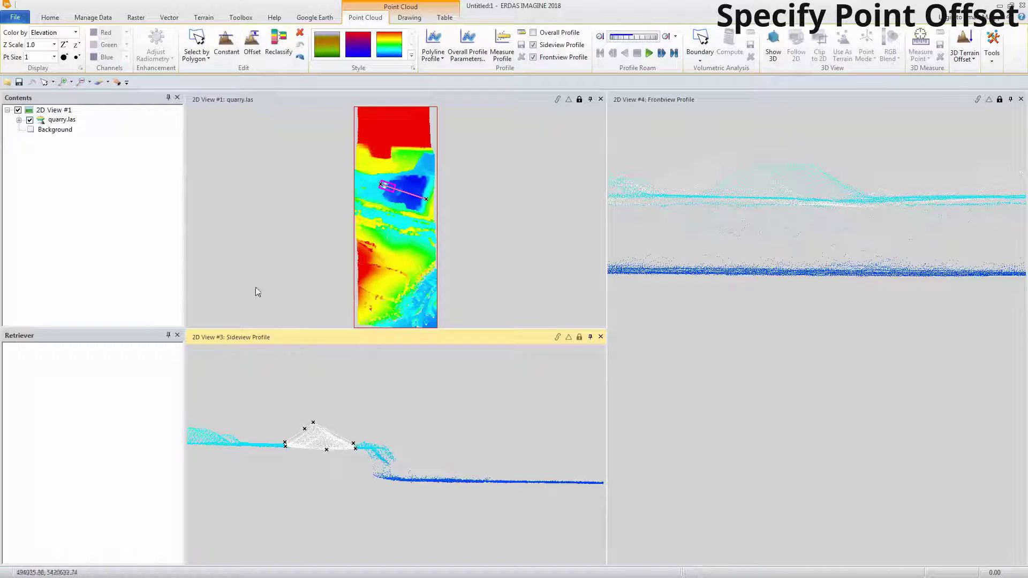
- Offset the selected mound points upward by 10
{"action": "left_click", "coordinate": [252, 47]}
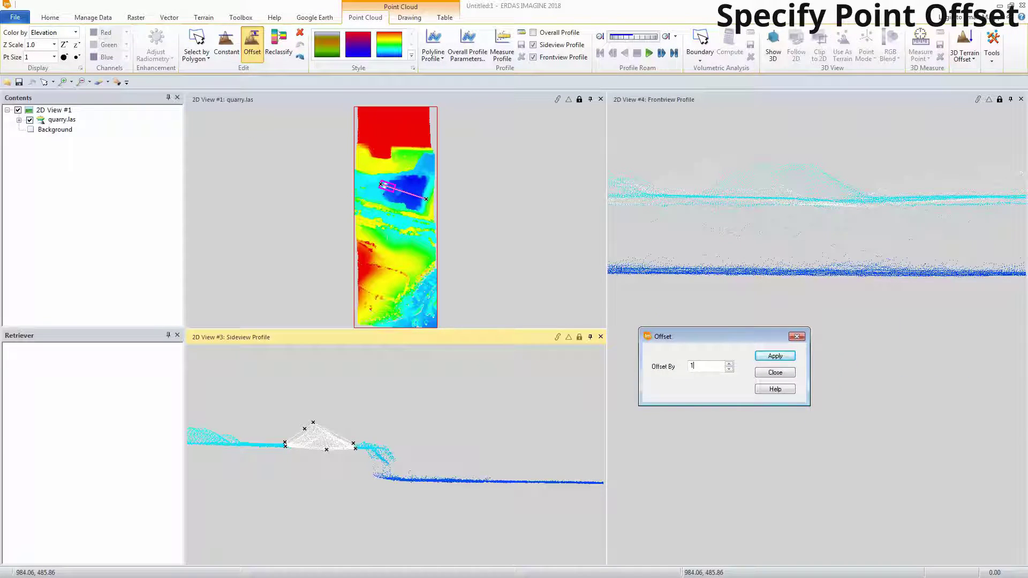
{"action": "left_click", "coordinate": [774, 356]}
{"action": "left_click", "coordinate": [775, 372]}
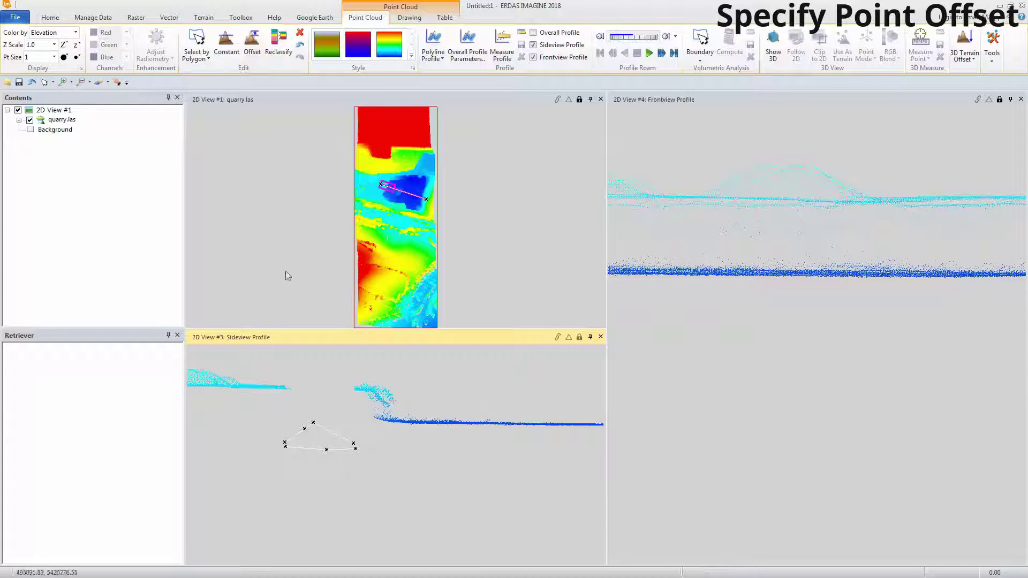
- Increase the displayed point size to 7
{"action": "left_click", "coordinate": [50, 17]}
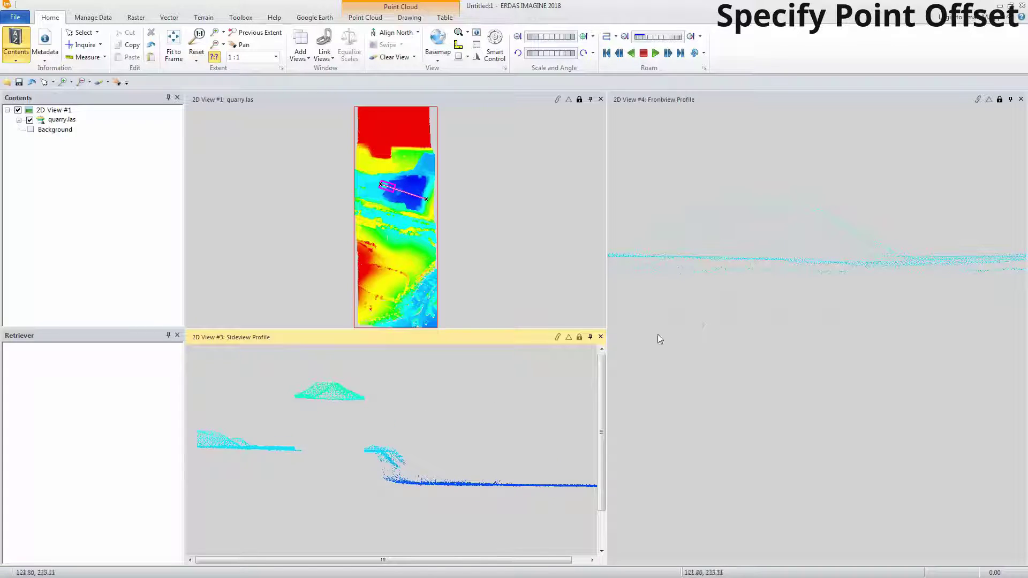
{"action": "left_click", "coordinate": [716, 313]}
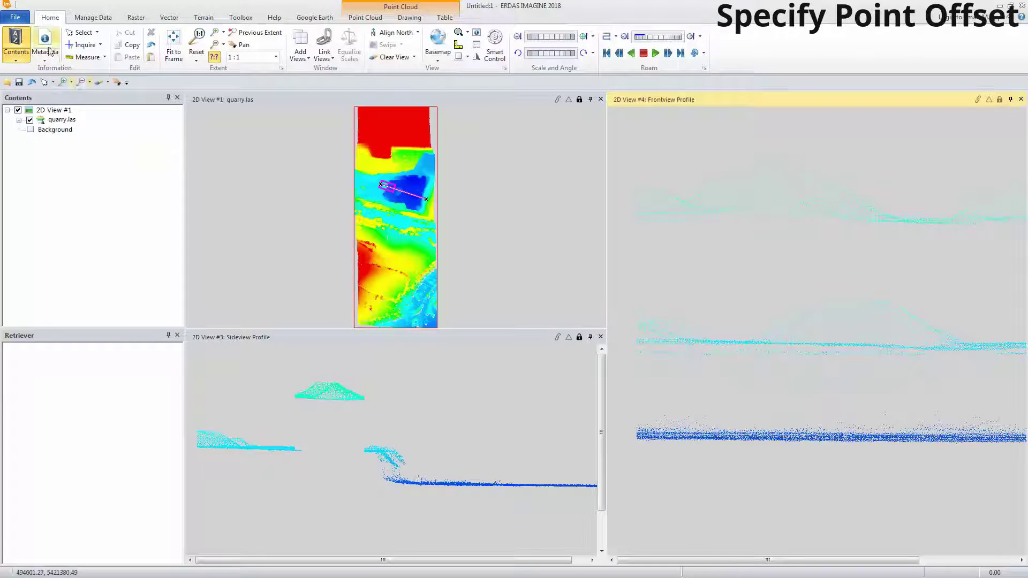
{"action": "left_click", "coordinate": [382, 13]}
{"action": "left_click", "coordinate": [63, 57]}
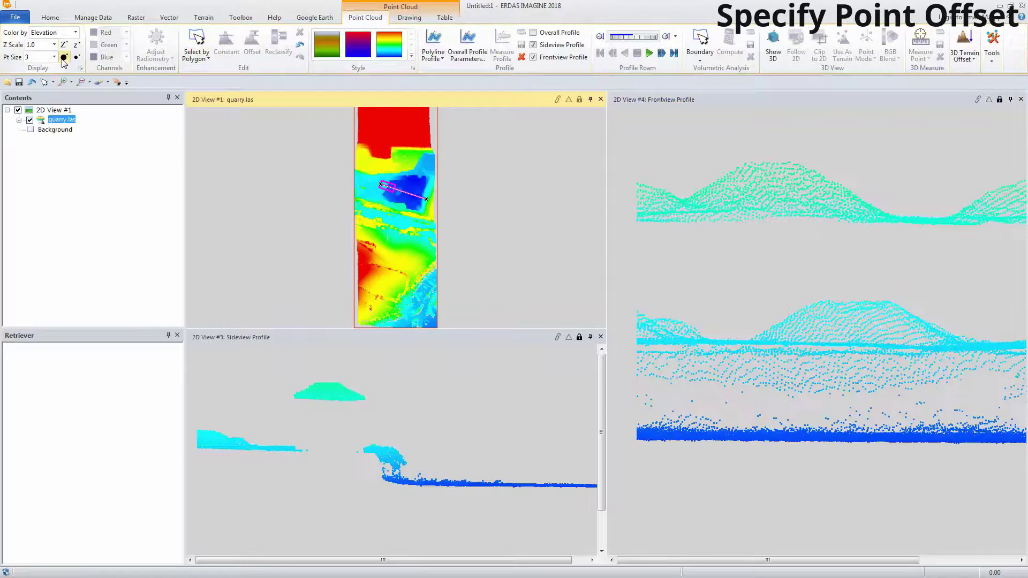
{"action": "left_click", "coordinate": [64, 58]}
{"action": "left_click", "coordinate": [64, 58]}
{"action": "left_click", "coordinate": [63, 58]}
{"action": "left_click", "coordinate": [64, 57]}
{"action": "scroll", "coordinate": [813, 326], "scroll_direction": "down", "scroll_amount": 2}
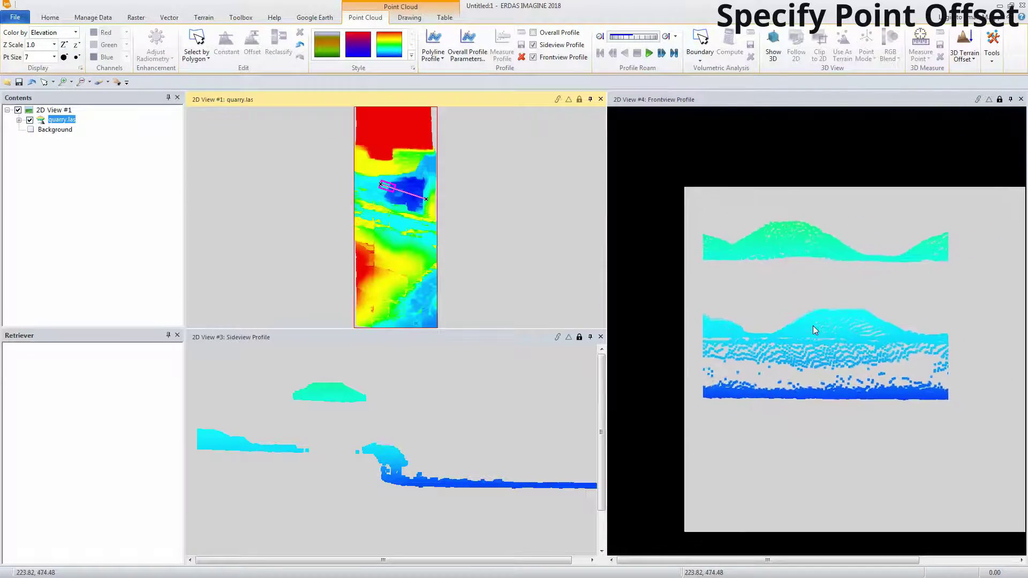
{"action": "scroll", "coordinate": [811, 325], "scroll_direction": "down", "scroll_amount": 2}
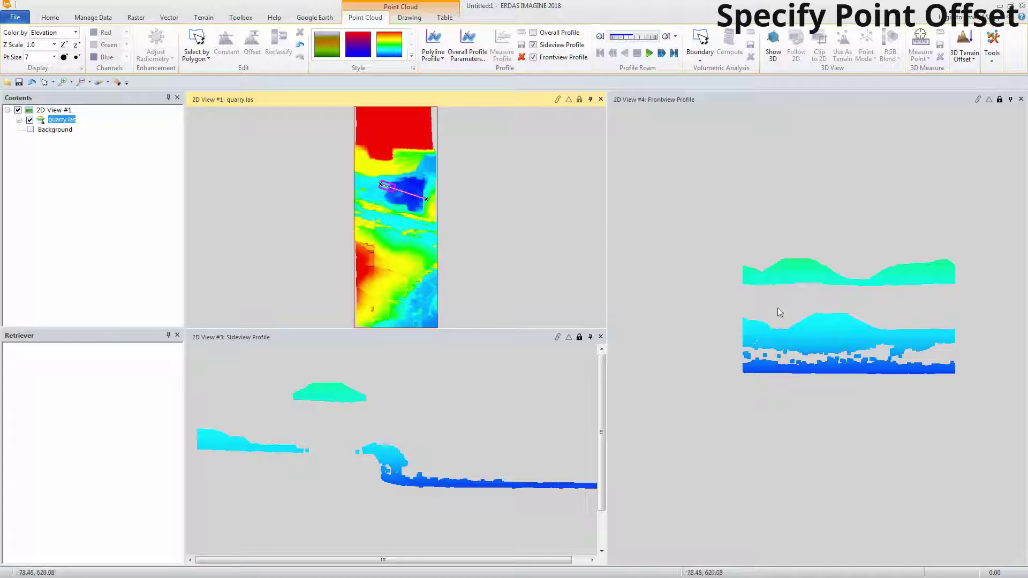
- Toggle undo and redo of the mound offset, leaving the offset undone
{"action": "left_click", "coordinate": [727, 223]}
{"action": "left_click", "coordinate": [300, 47]}
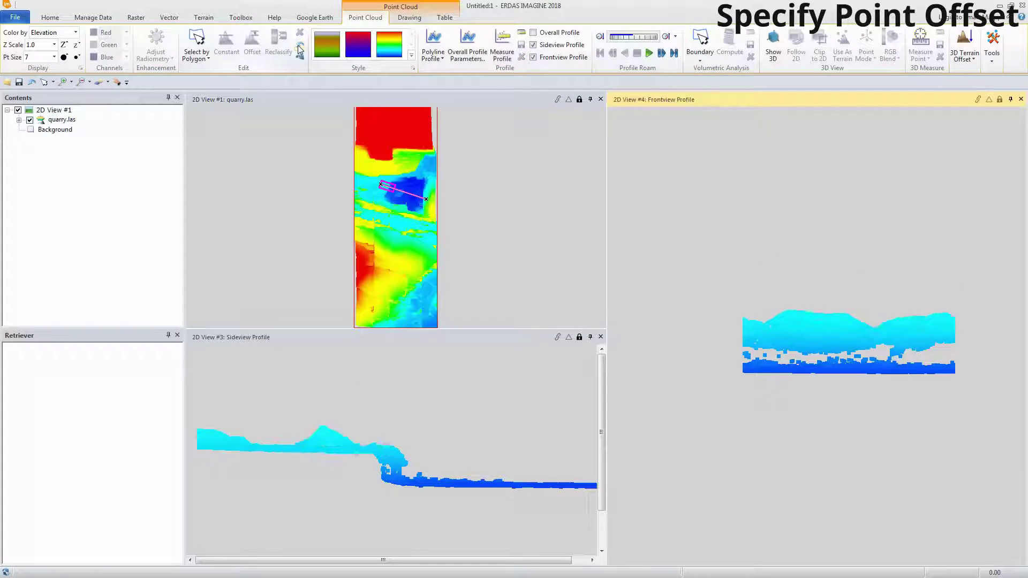
{"action": "left_click", "coordinate": [301, 58]}
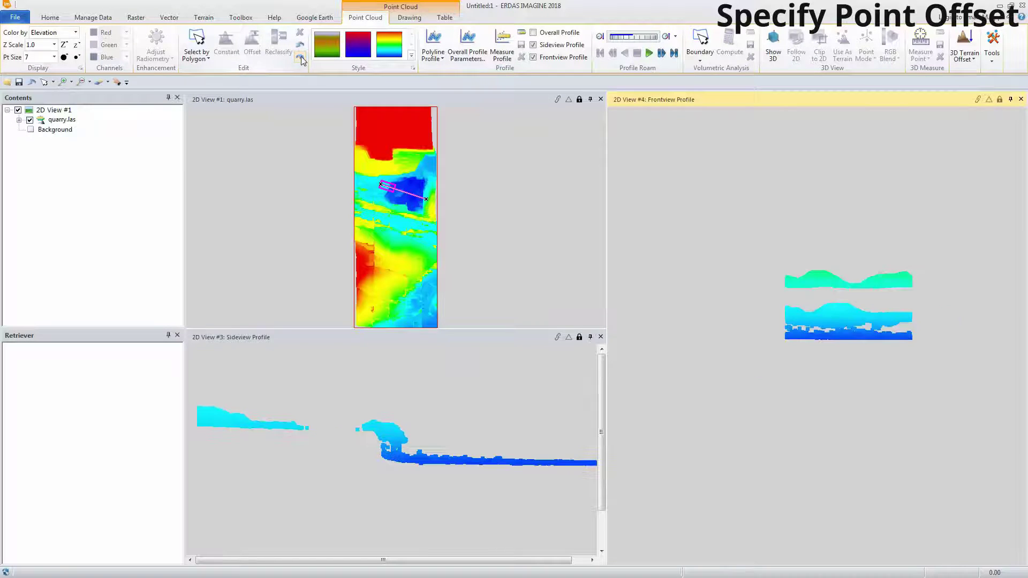
{"action": "left_click", "coordinate": [299, 49]}
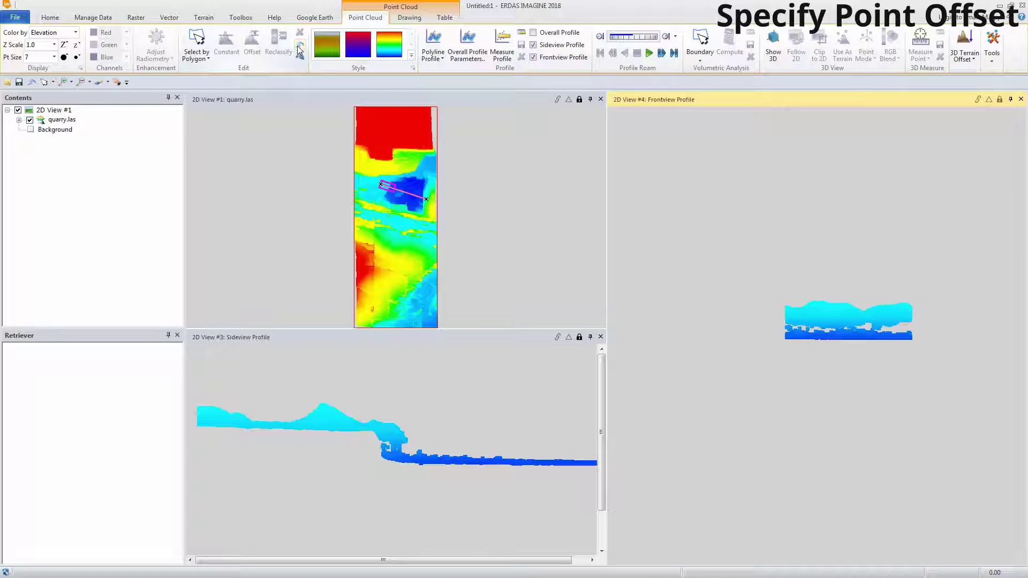
{"action": "left_click", "coordinate": [300, 55]}
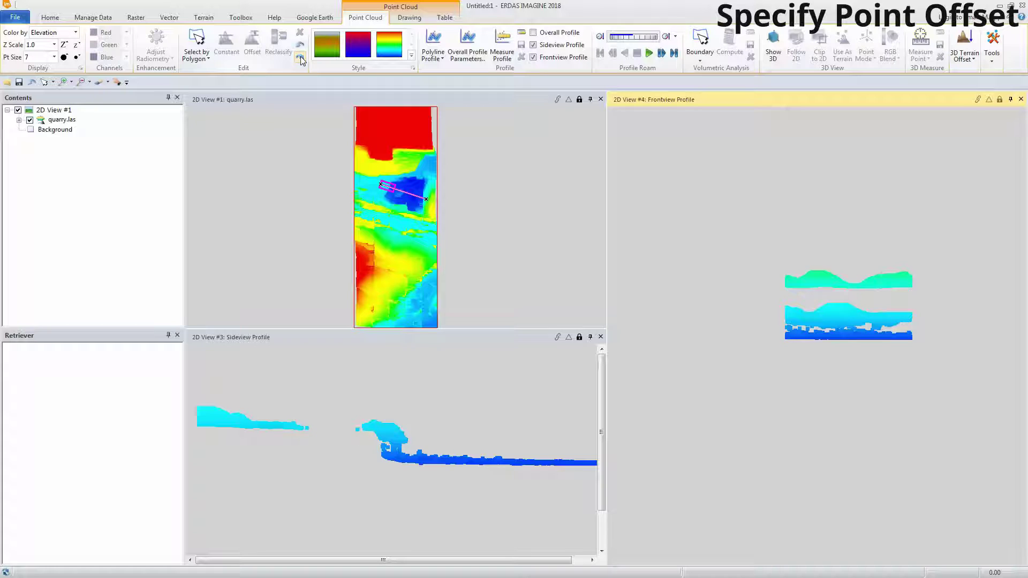
{"action": "left_click", "coordinate": [308, 380]}
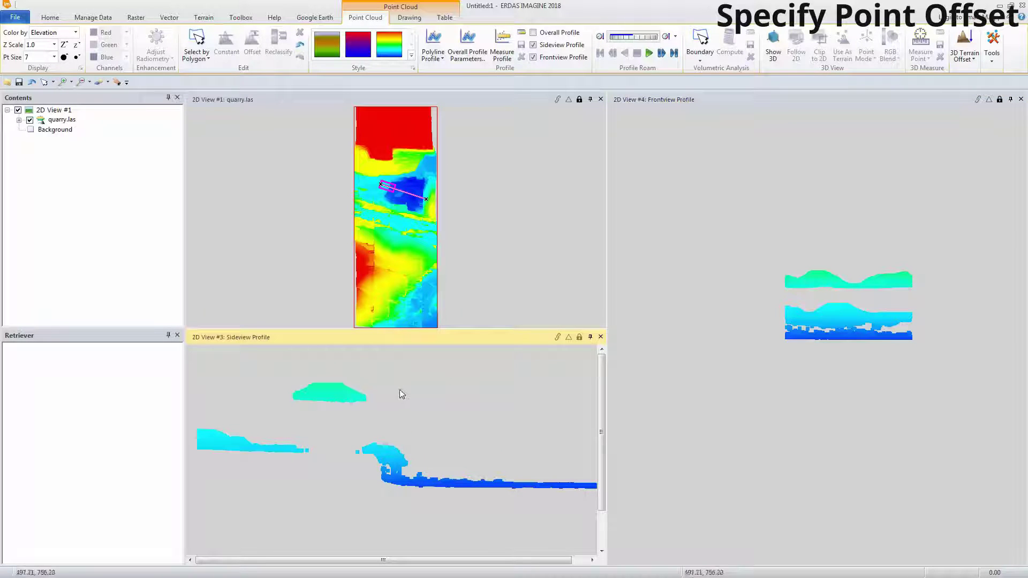
{"action": "left_click", "coordinate": [301, 50]}
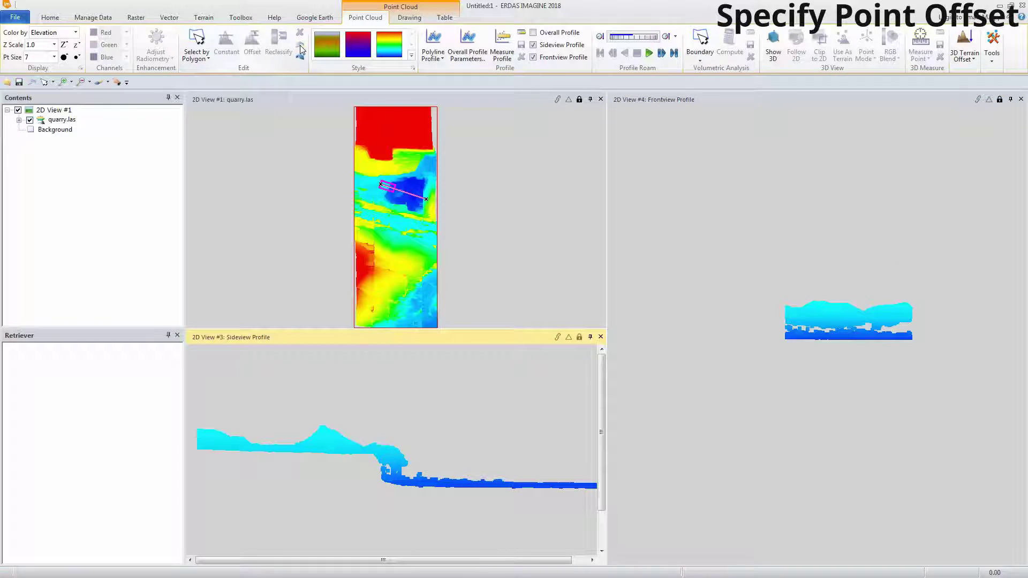
{"action": "left_click", "coordinate": [482, 243]}
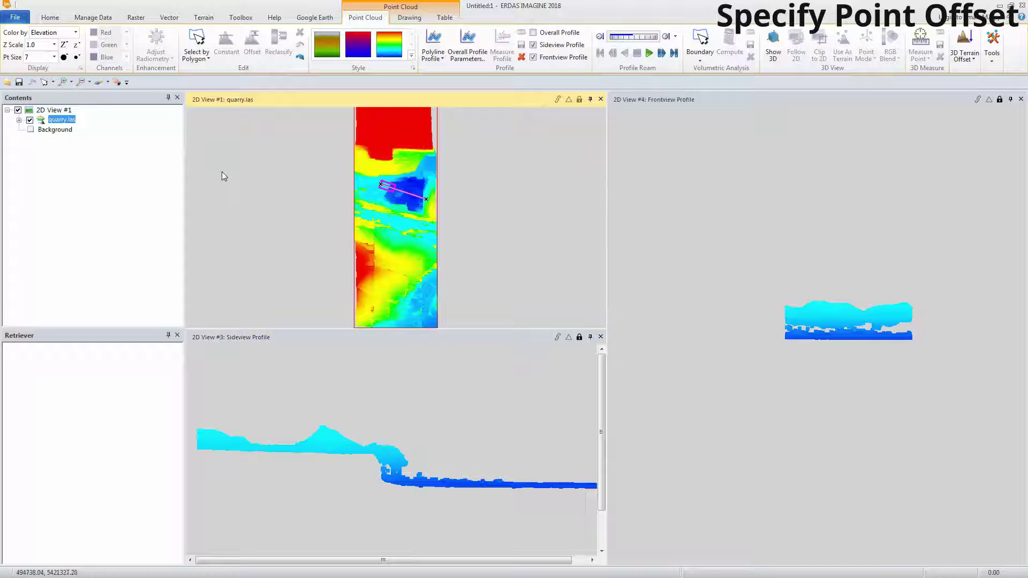
- Clear the profiles and fit the main view to the point cloud's extent
{"action": "left_click", "coordinate": [522, 58]}
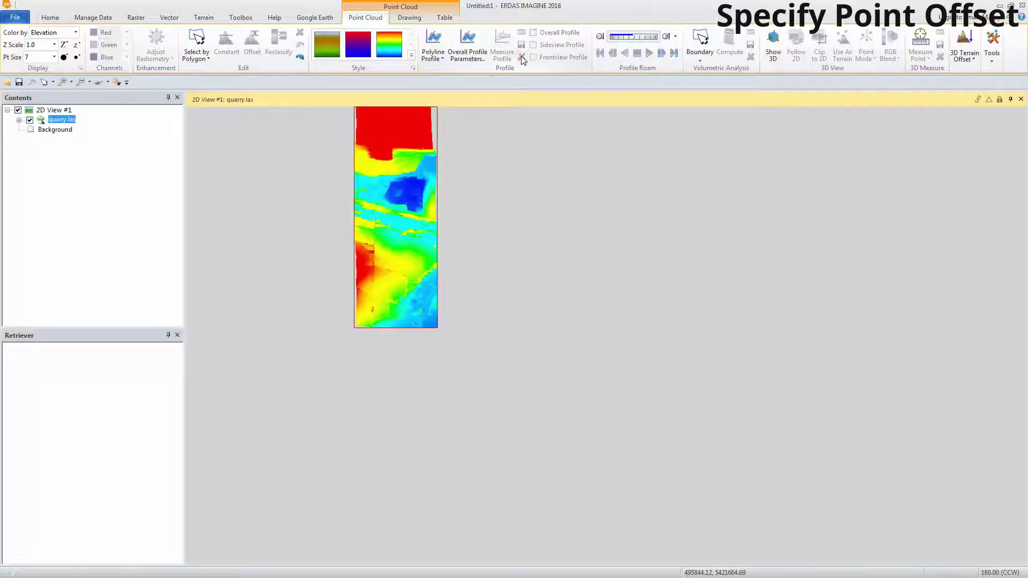
{"action": "right_click", "coordinate": [479, 136]}
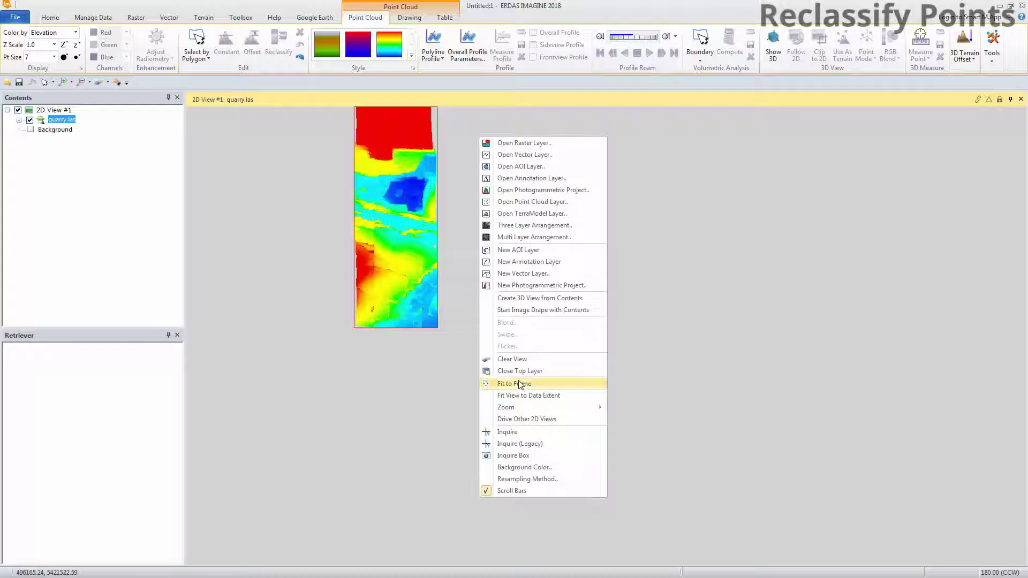
{"action": "left_click", "coordinate": [528, 395]}
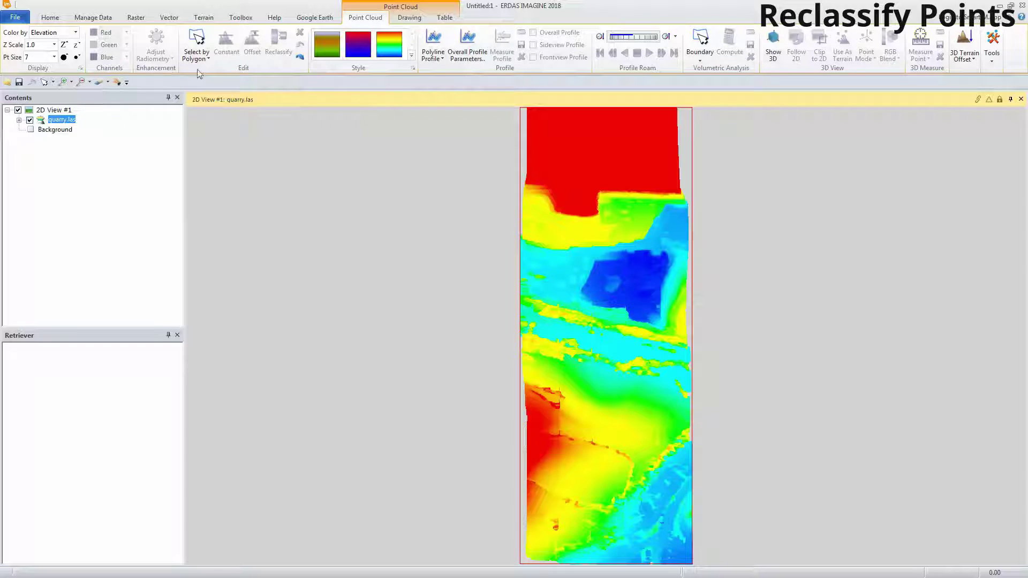
- Colour the points by Classification and expand quarry.las to list its classes
{"action": "left_click", "coordinate": [75, 32]}
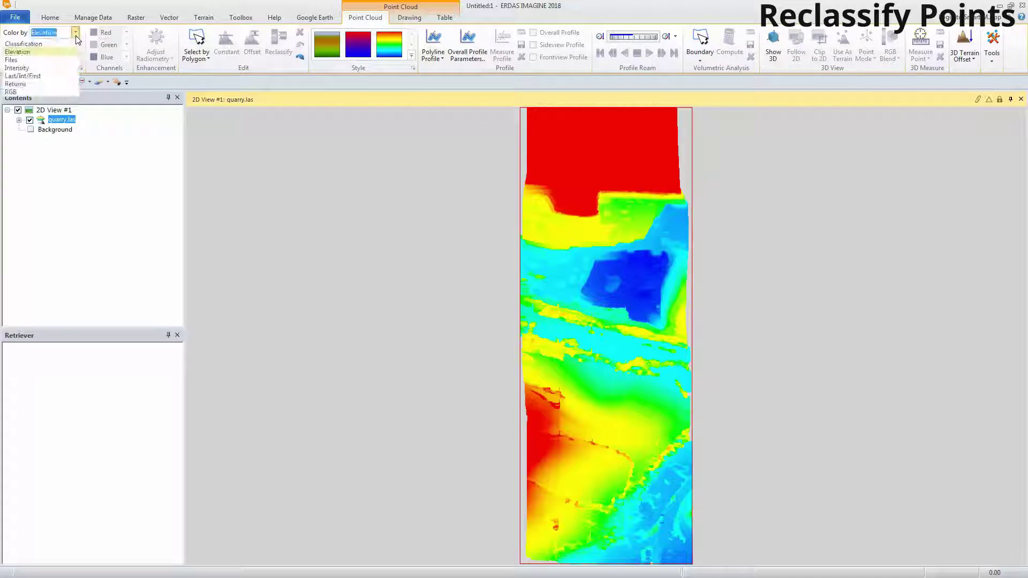
{"action": "left_click", "coordinate": [23, 43]}
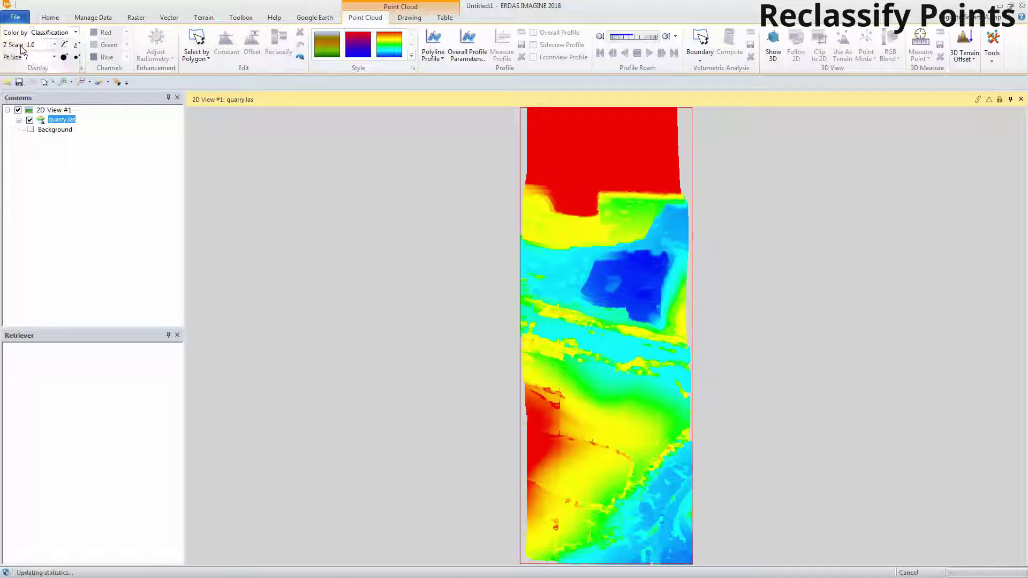
{"action": "left_click", "coordinate": [19, 120]}
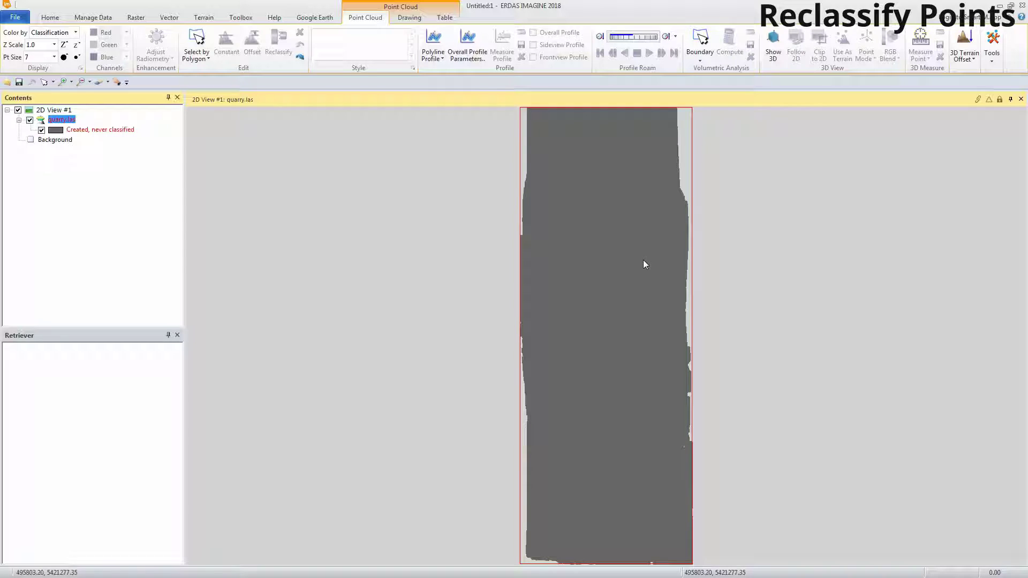
{"action": "left_click", "coordinate": [76, 32]}
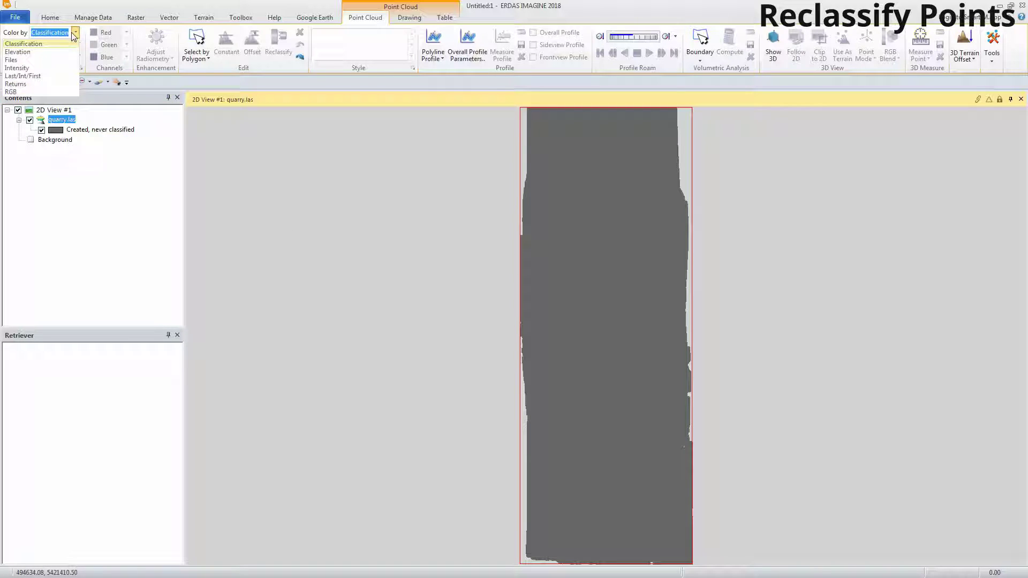
- Colour the points by RGB and zoom in on the building near the cloud's lower end
{"action": "left_click", "coordinate": [10, 91]}
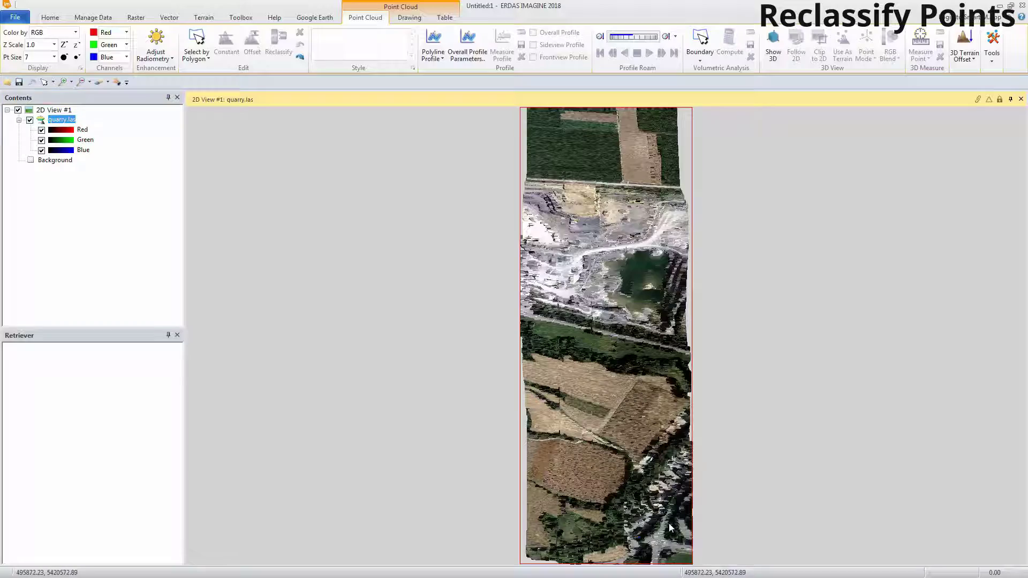
{"action": "scroll", "coordinate": [676, 528], "scroll_direction": "up", "scroll_amount": 6}
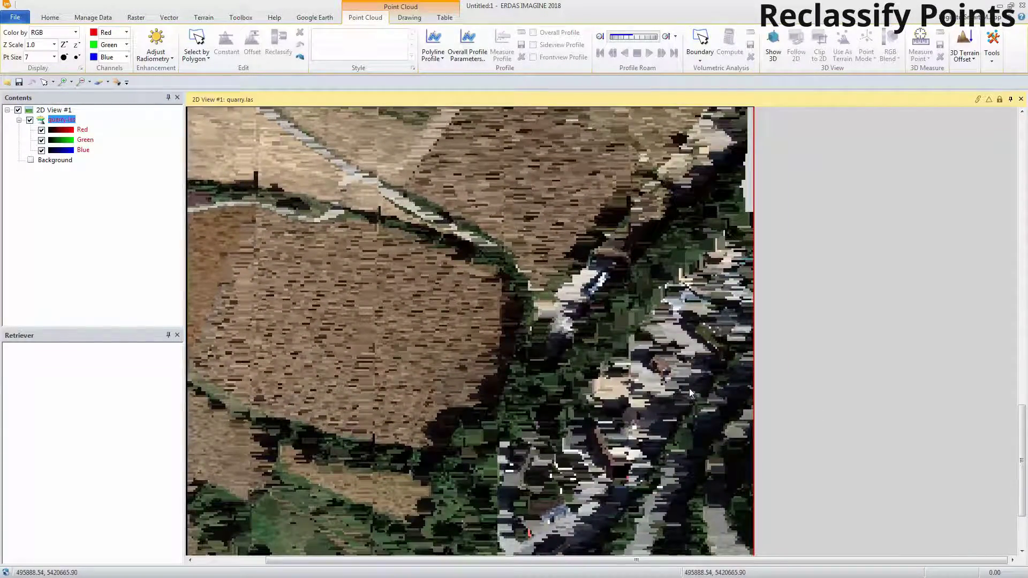
{"action": "scroll", "coordinate": [689, 388], "scroll_direction": "up", "scroll_amount": 3}
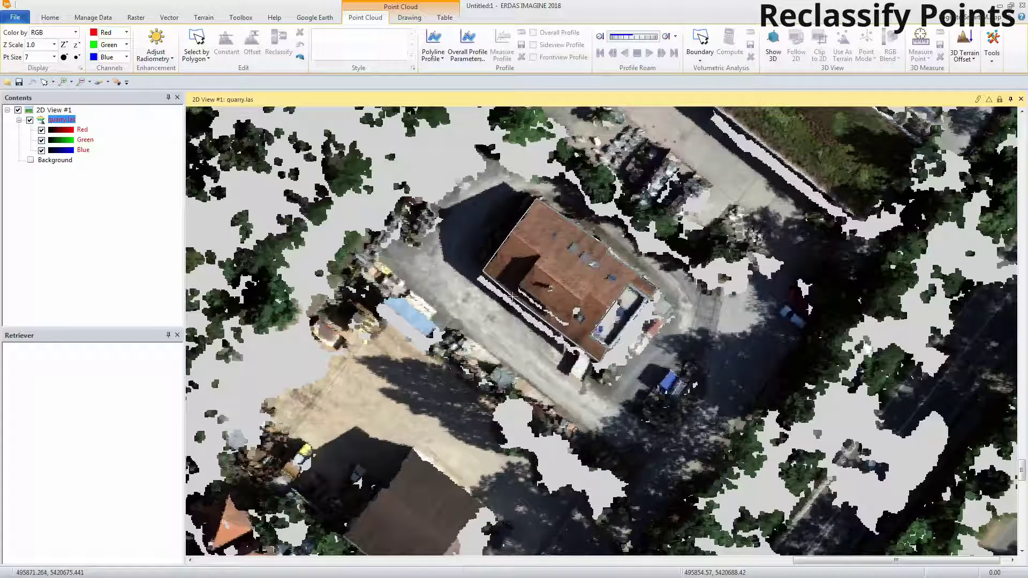
- Close a selection polygon around the building roof and open the Reclassify dialog, moved aside
{"action": "double_click", "coordinate": [649, 297]}
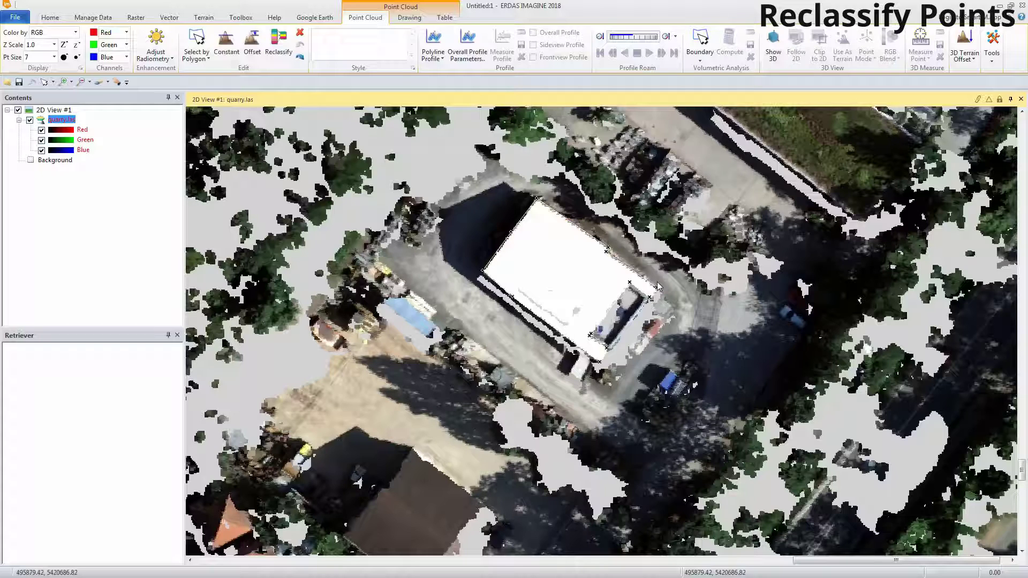
{"action": "left_click", "coordinate": [277, 44]}
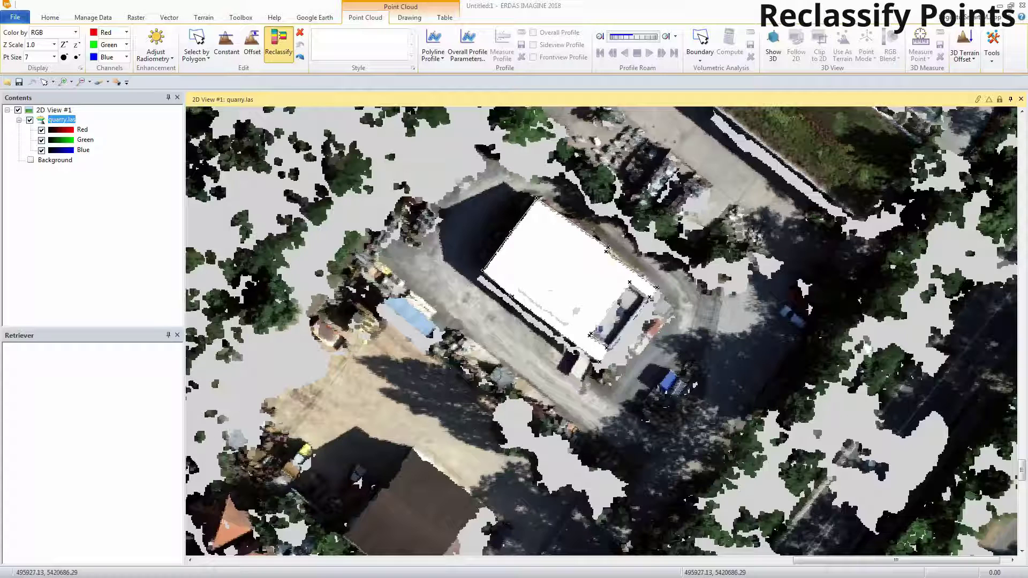
{"action": "left_click_drag", "start_coordinate": [900, 281], "coordinate": [776, 367]}
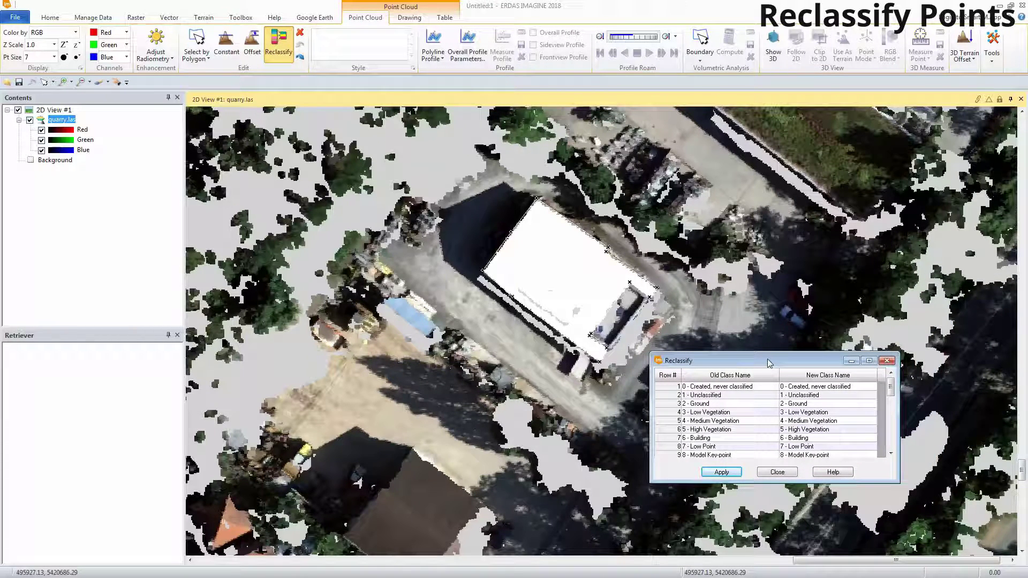
- Map 'Created, never classified' to 6 - Building, apply it, and close the Reclassify dialog
{"action": "left_click", "coordinate": [875, 387]}
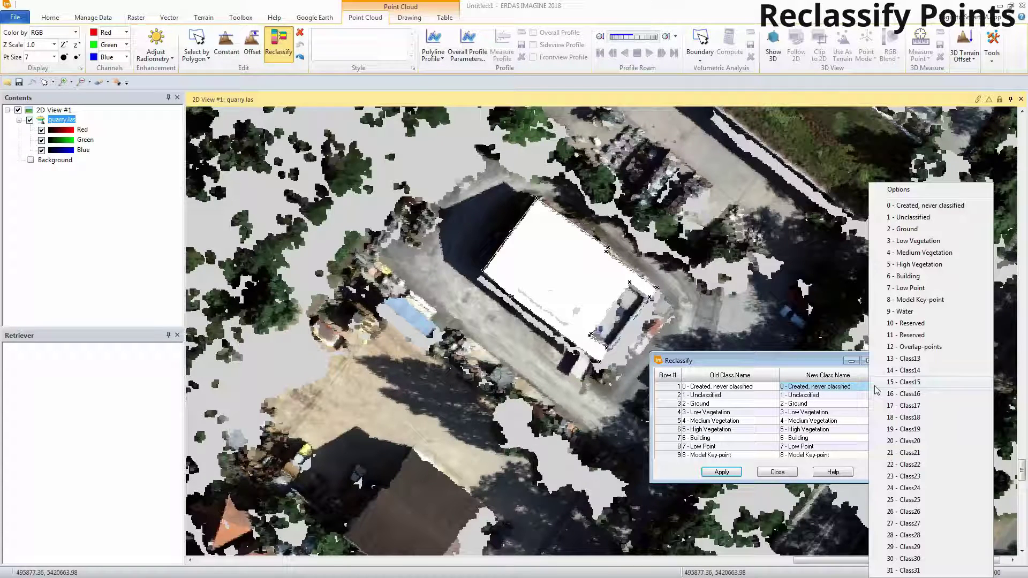
{"action": "left_click", "coordinate": [908, 277]}
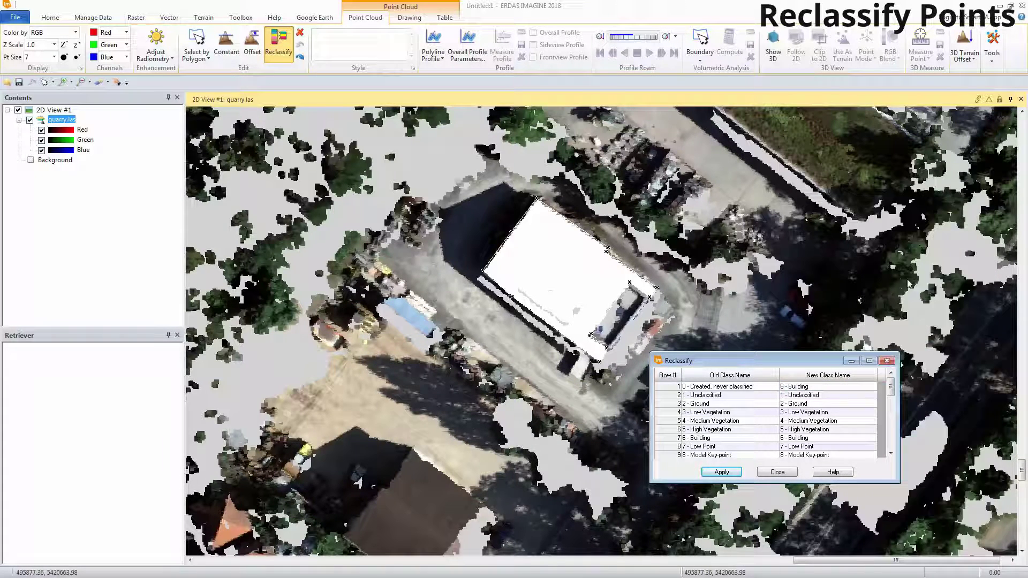
{"action": "left_click", "coordinate": [721, 472]}
{"action": "left_click", "coordinate": [781, 471]}
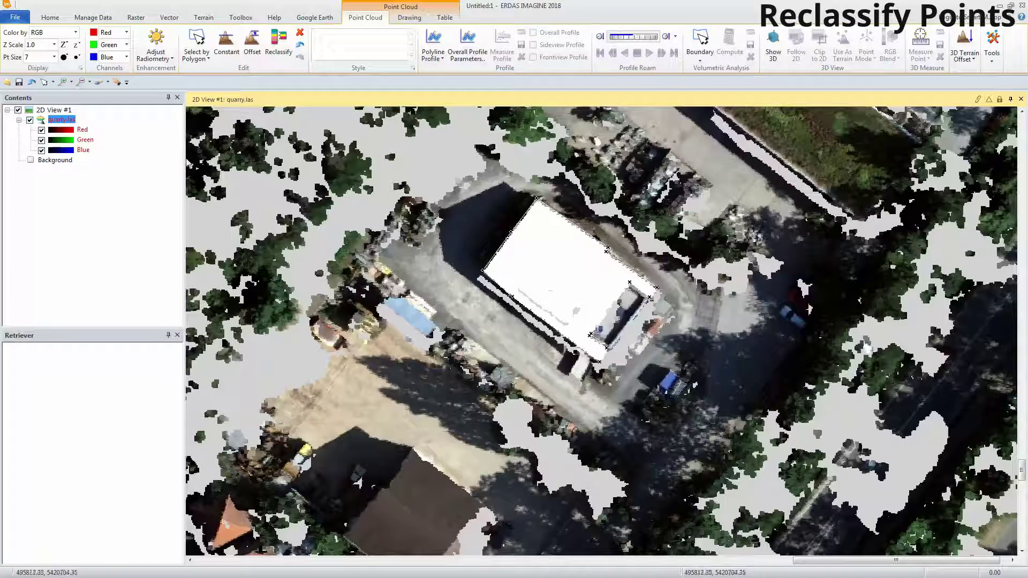
- Colour the quarry cloud by Classification and apply the Building reclassification so the roof shows red
{"action": "left_click", "coordinate": [76, 32]}
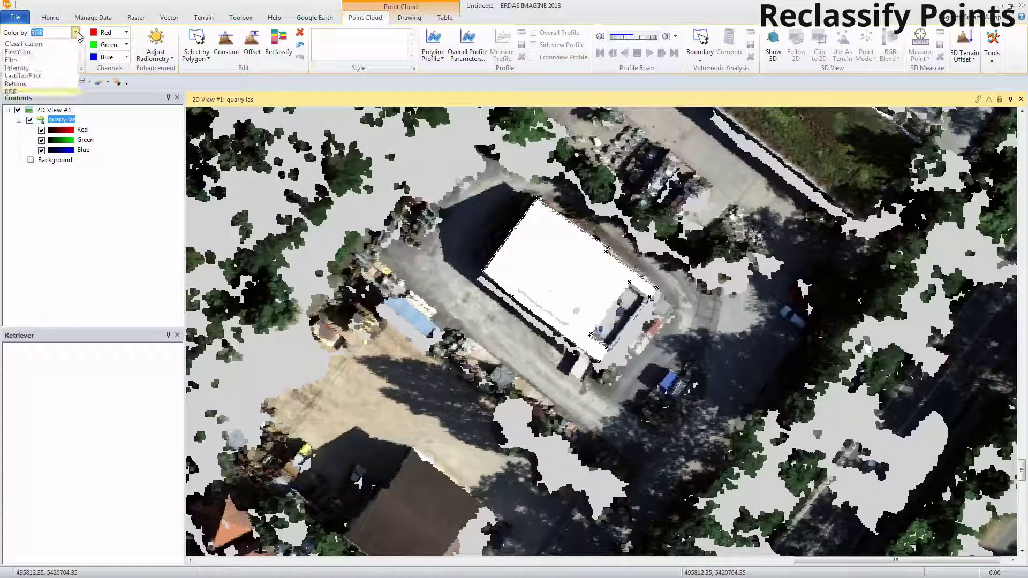
{"action": "left_click", "coordinate": [23, 43]}
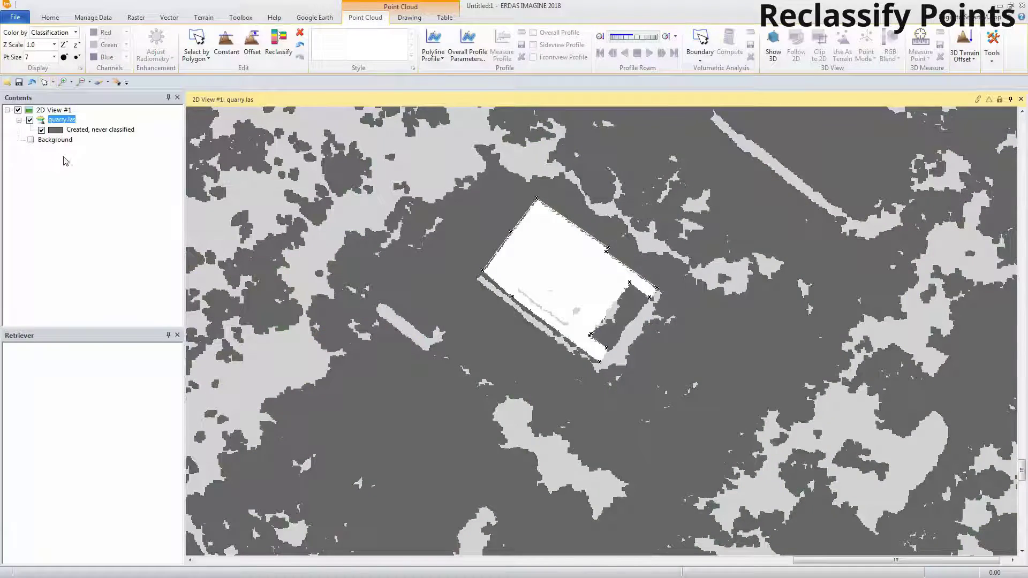
{"action": "left_click", "coordinate": [276, 42]}
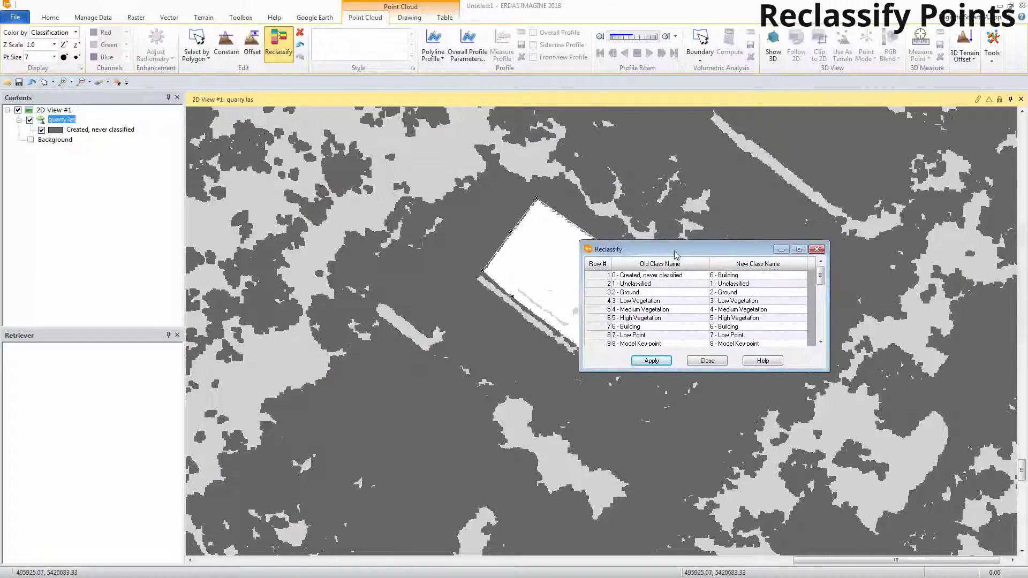
{"action": "left_click", "coordinate": [631, 367]}
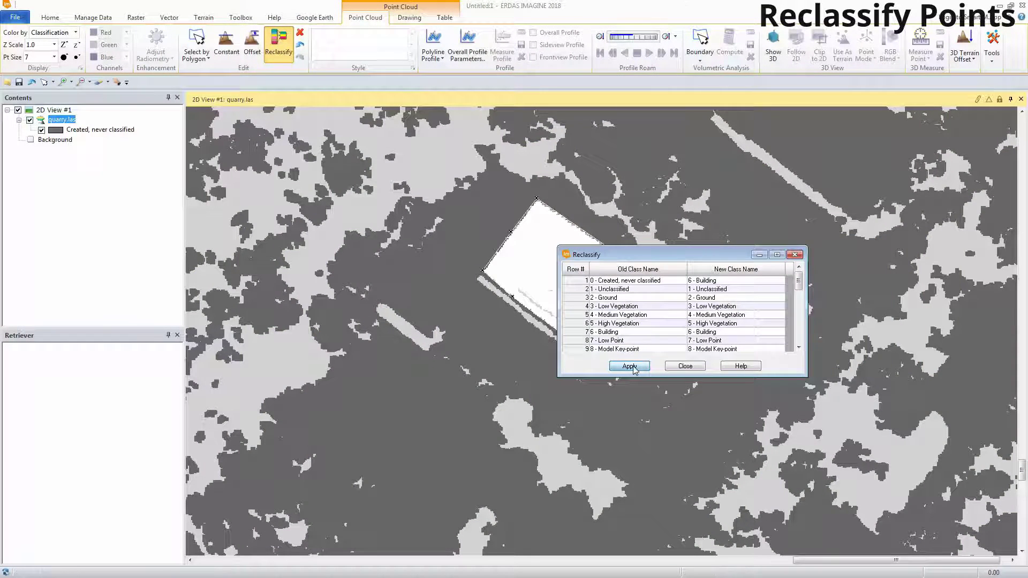
{"action": "left_click", "coordinate": [688, 367]}
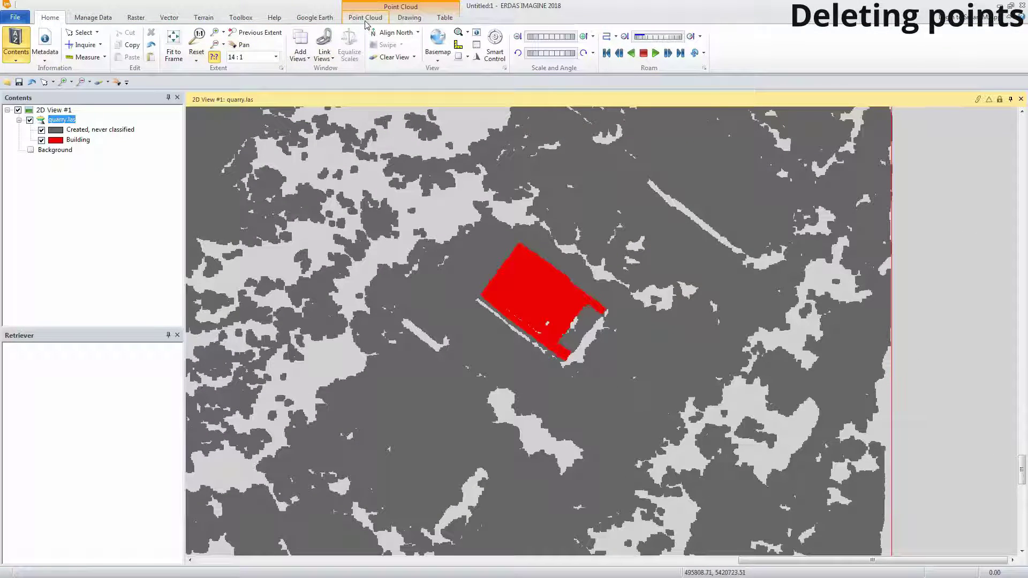
- Select the dark-roofed building left of centre with a Rectangle Profile and delete its points
{"action": "left_click", "coordinate": [366, 20]}
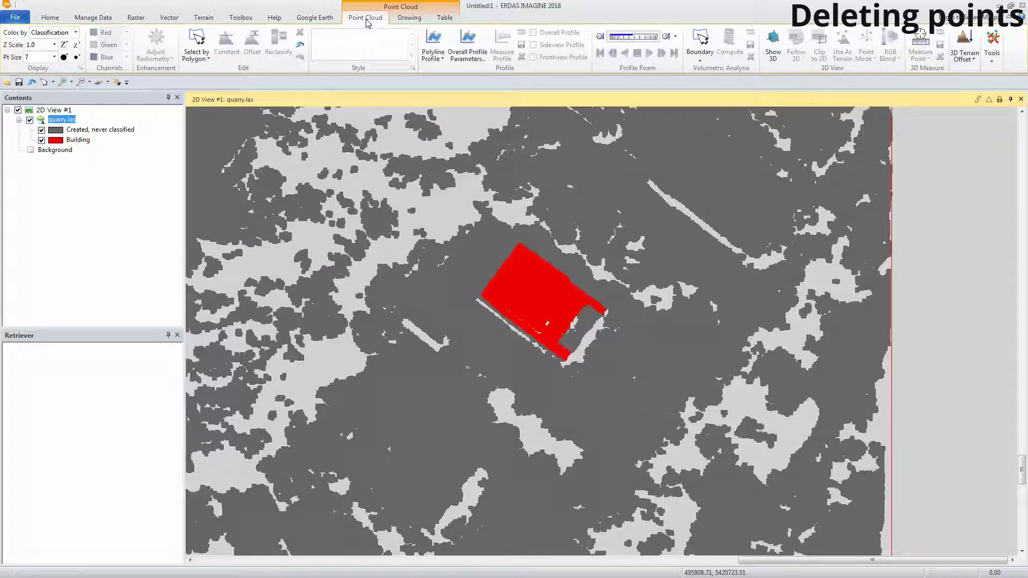
{"action": "left_click", "coordinate": [443, 60]}
{"action": "left_click", "coordinate": [469, 74]}
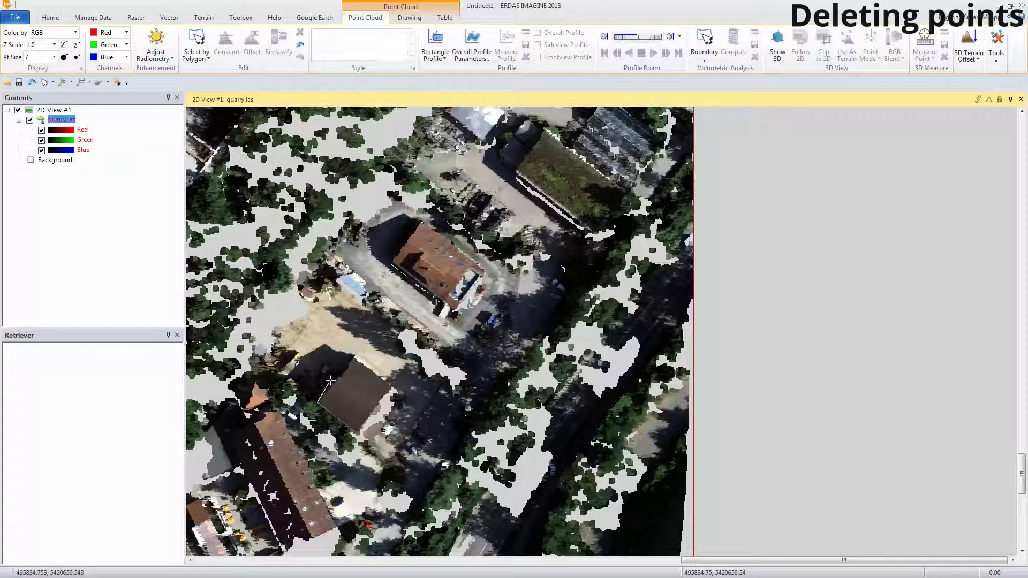
{"action": "left_click", "coordinate": [351, 356]}
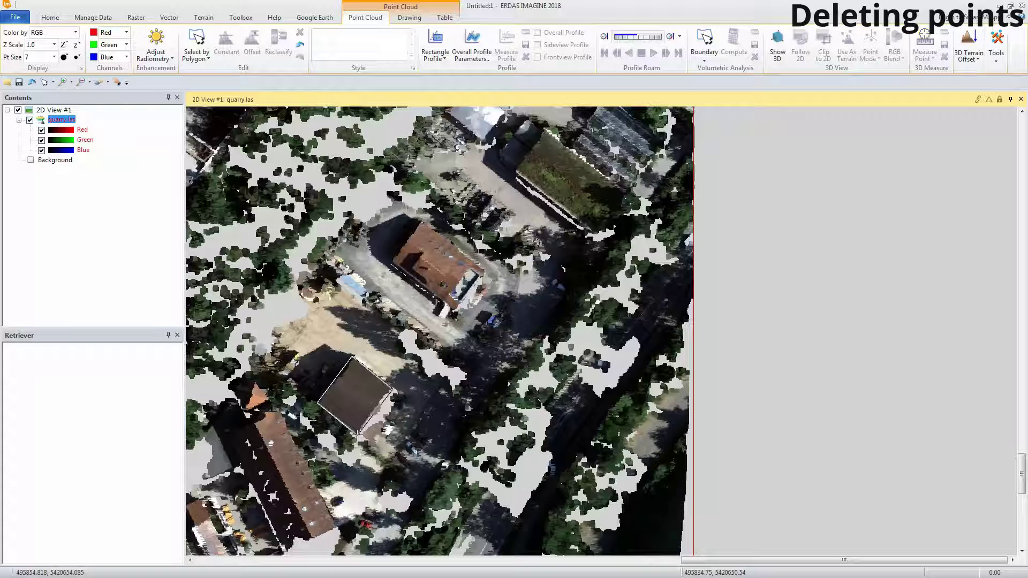
{"action": "left_click", "coordinate": [357, 437]}
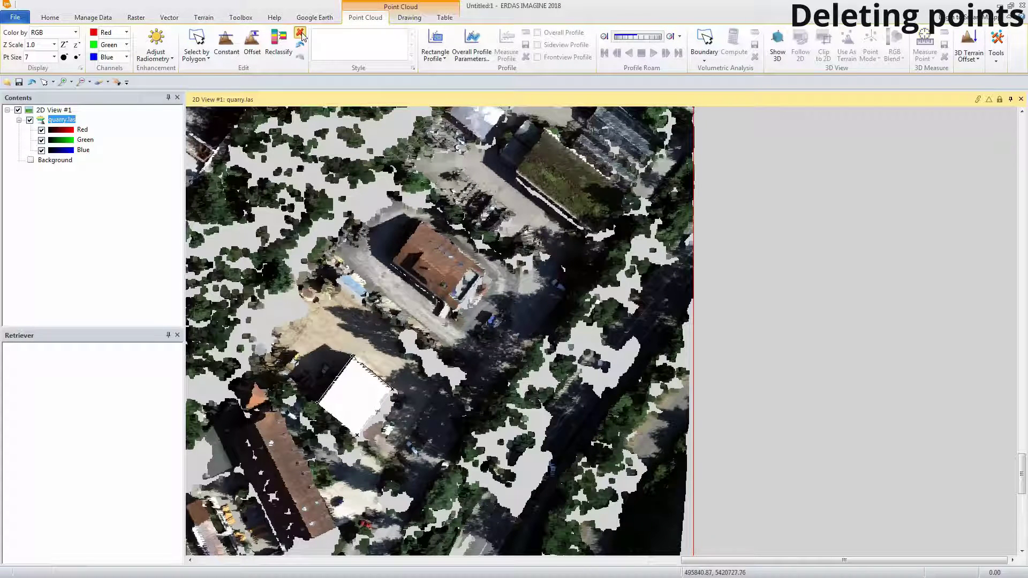
{"action": "left_click", "coordinate": [301, 35]}
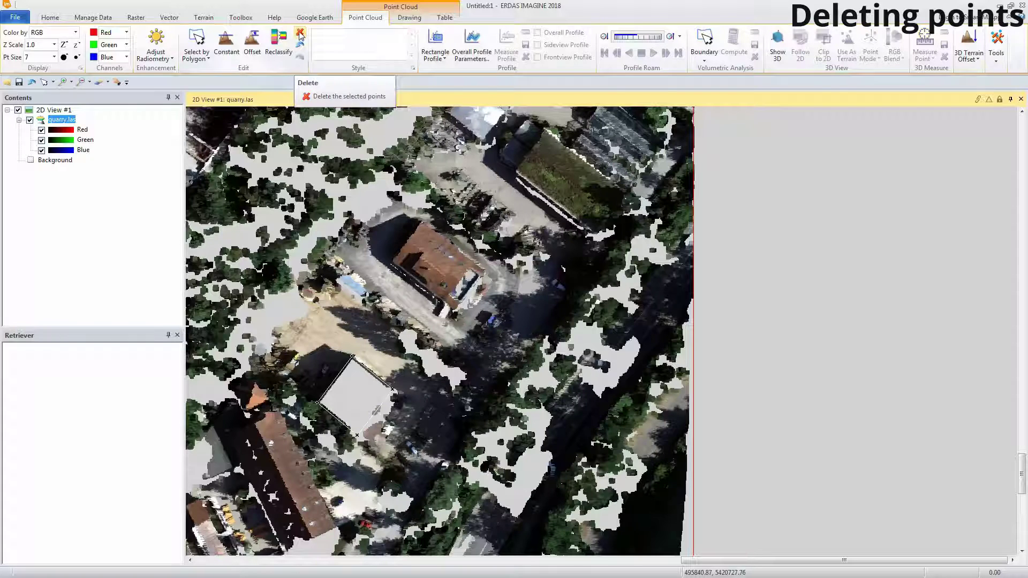
- Clear the selection outline from the view and zoom out and back in on the gap
{"action": "left_click", "coordinate": [50, 17]}
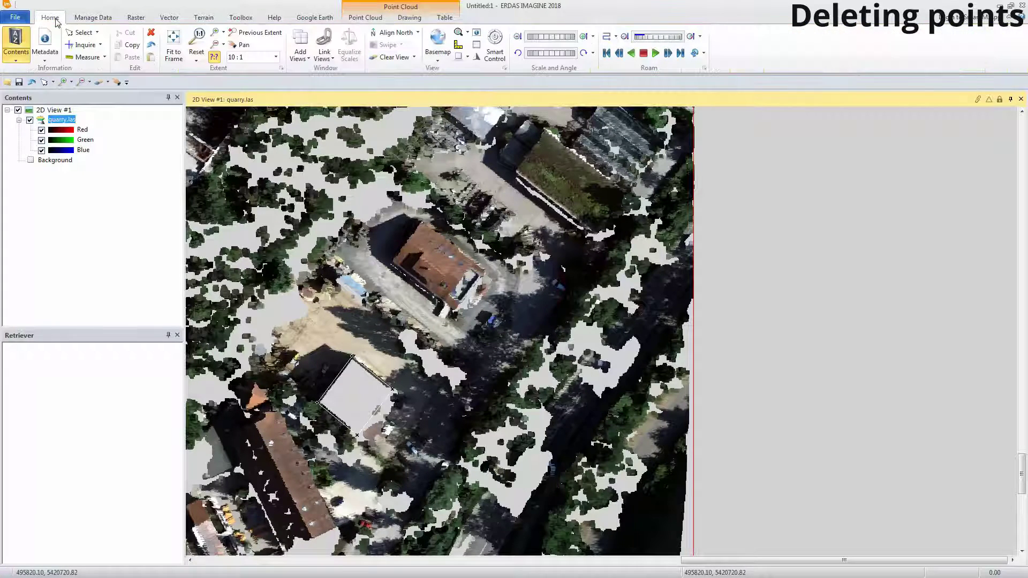
{"action": "left_click", "coordinate": [377, 356]}
{"action": "scroll", "coordinate": [375, 377], "scroll_direction": "down", "scroll_amount": 1}
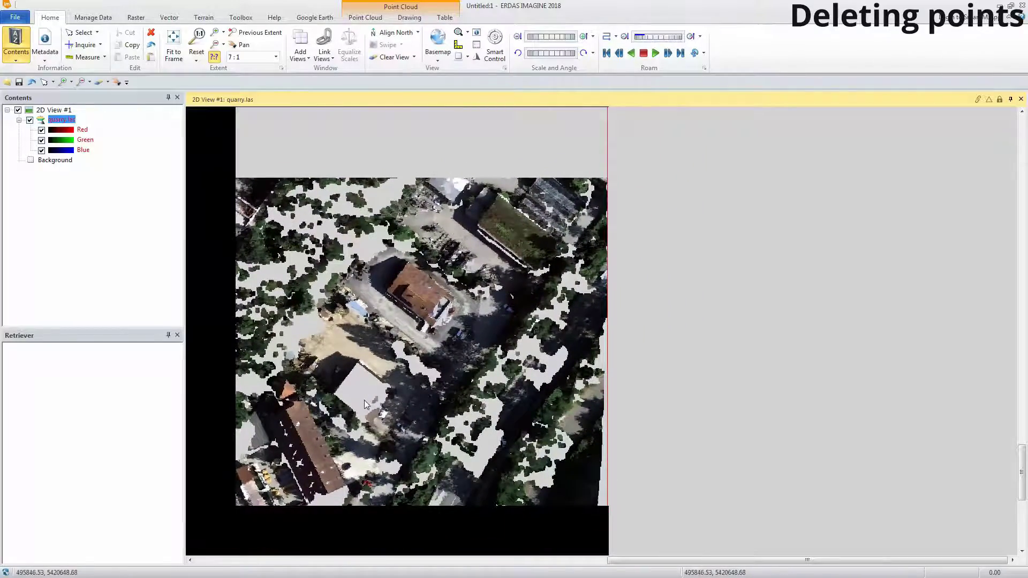
{"action": "scroll", "coordinate": [364, 400], "scroll_direction": "up", "scroll_amount": 1}
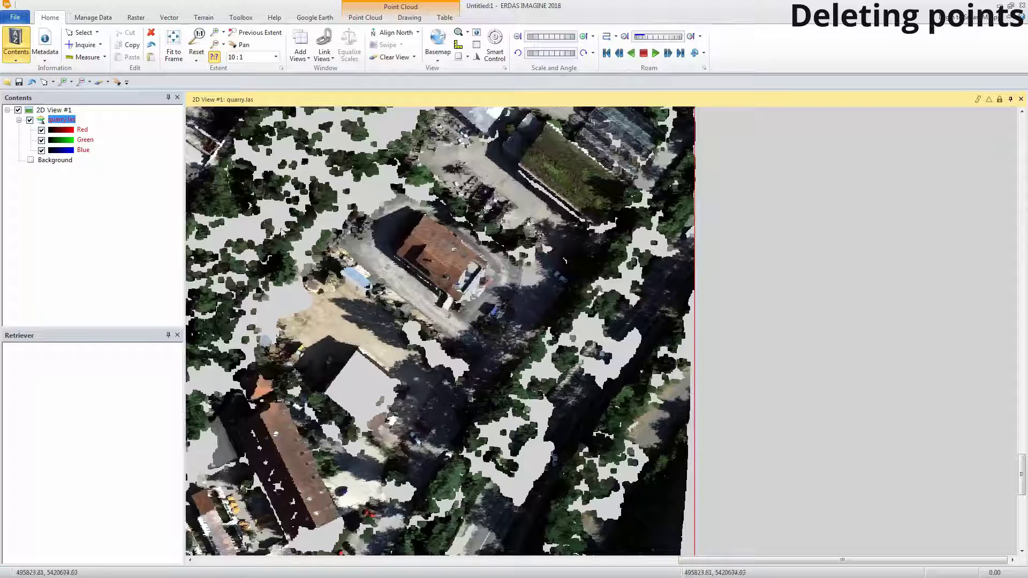
{"action": "left_click", "coordinate": [372, 18]}
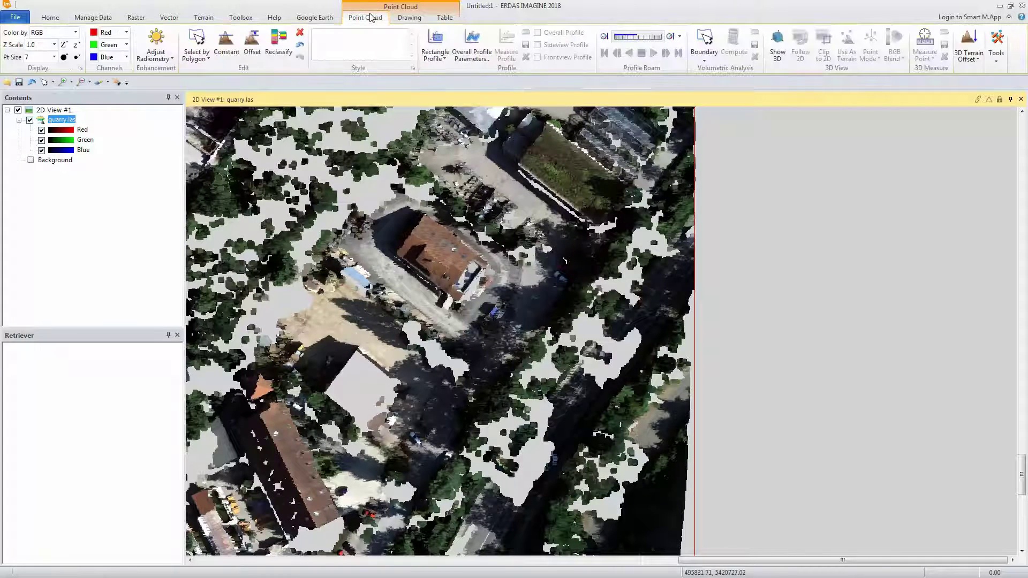
{"action": "left_click", "coordinate": [301, 47]}
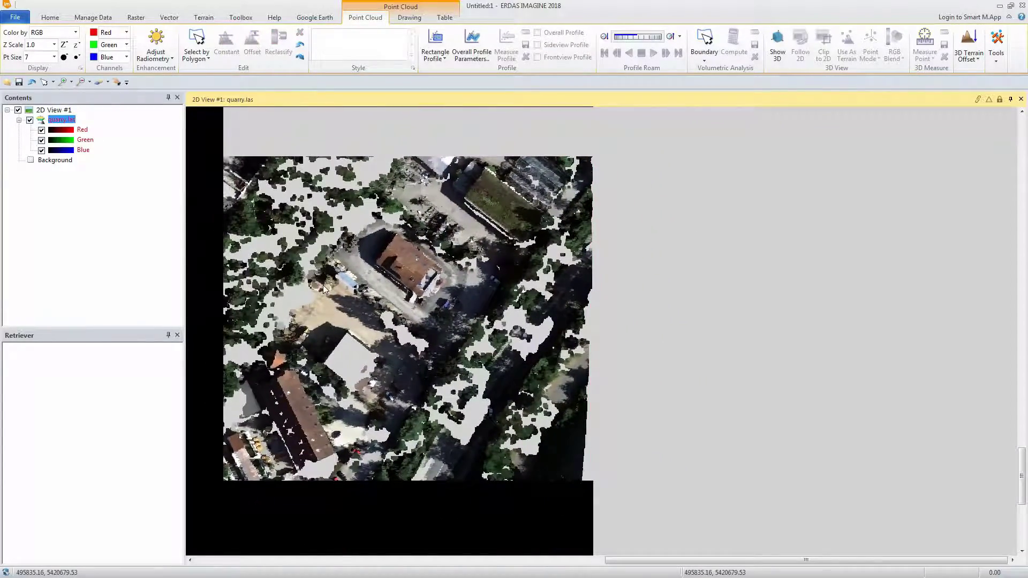
{"action": "scroll", "coordinate": [323, 289], "scroll_direction": "up", "scroll_amount": 2}
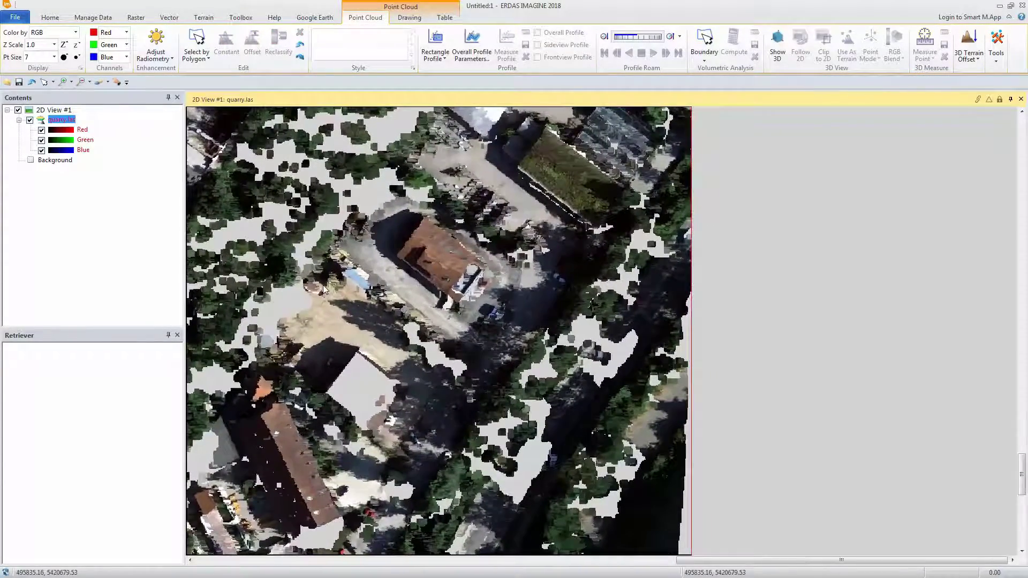
{"action": "left_click", "coordinate": [300, 47]}
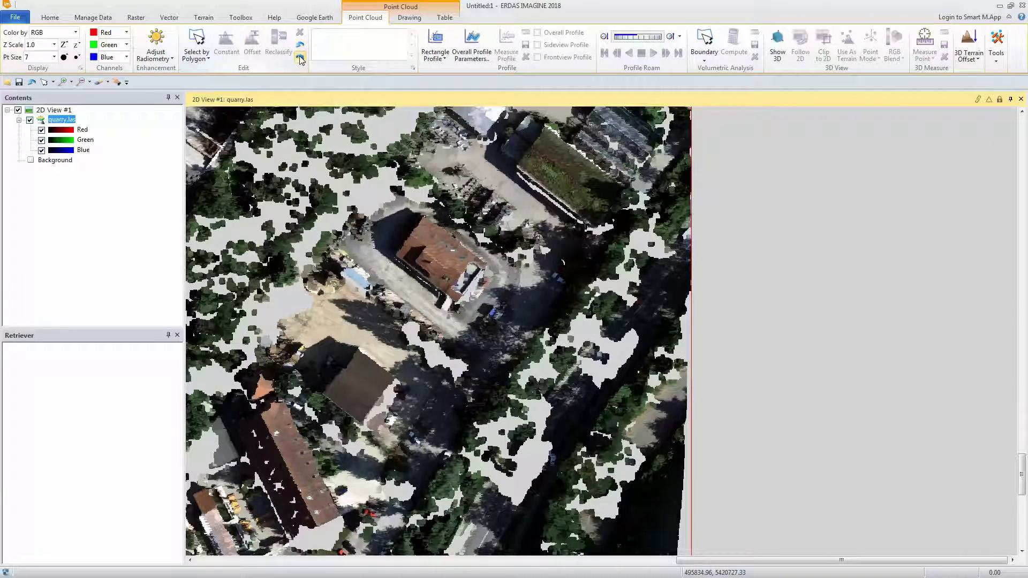
{"action": "left_click", "coordinate": [300, 58]}
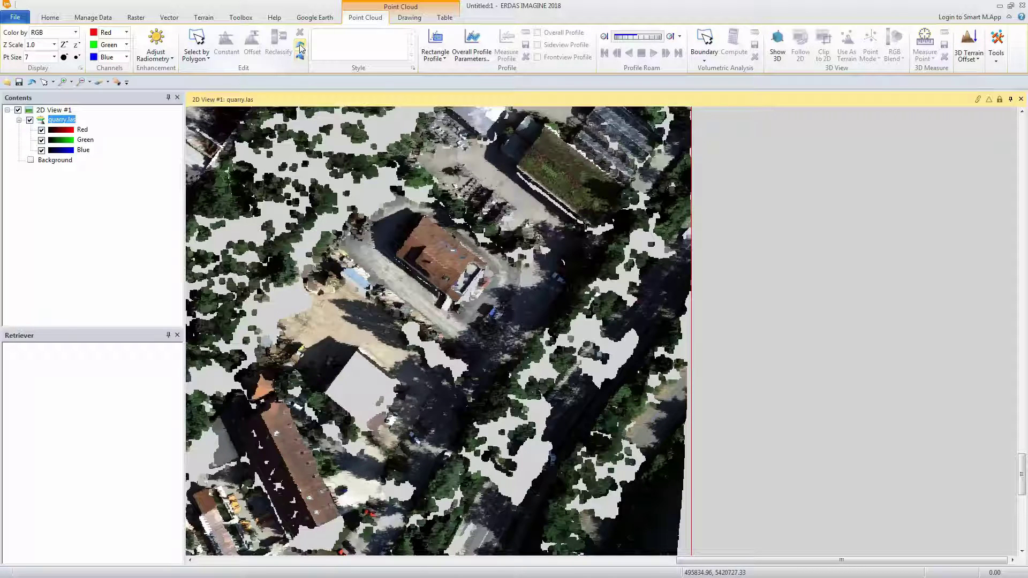